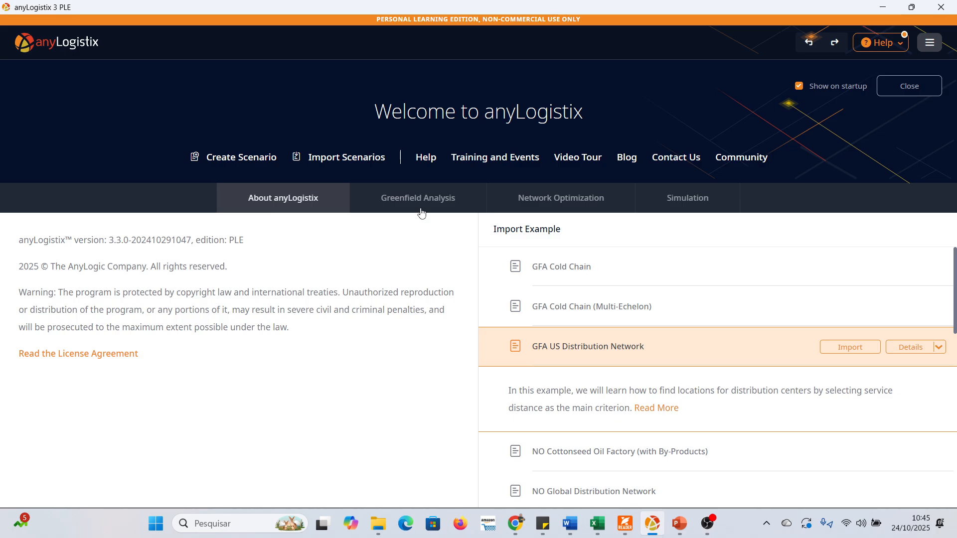
# Start a new scenario and name it "Minha SCM"
pyautogui.click(232, 163)
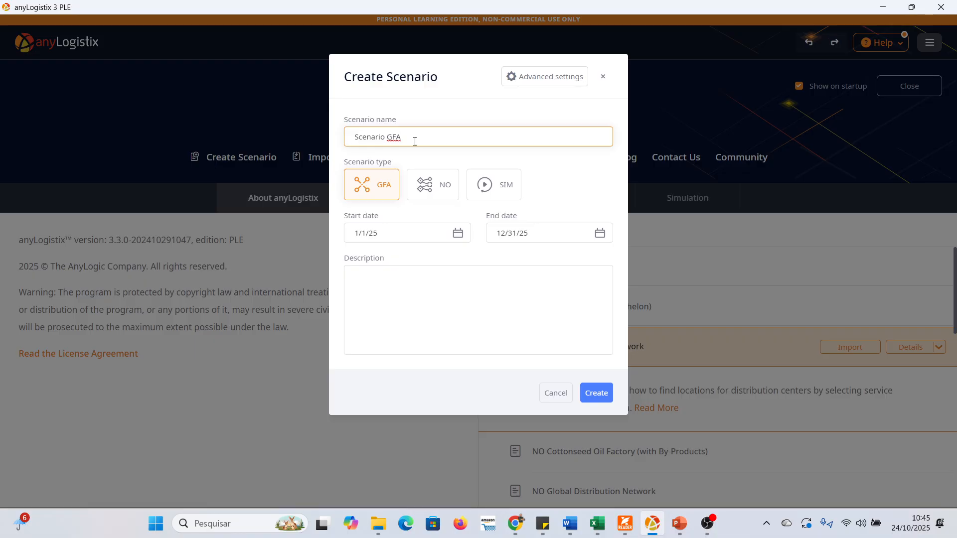
pyautogui.hotkey('shift', 'Left')
pyautogui.hotkey('shift', 'Left')
pyautogui.hotkey('shift', 'Left')
pyautogui.hotkey('shift', 'Left')
pyautogui.hotkey('shift', 'Left')
pyautogui.hotkey('shift', 'Left')
pyautogui.hotkey('shift', 'Left')
pyautogui.hotkey('shift', 'Left')
pyautogui.hotkey('shift', 'Left')
pyautogui.hotkey('shift', 'Left')
pyautogui.hotkey('shift', 'Left')
pyautogui.hotkey('shift', 'Left')
pyautogui.press('BackSpace')
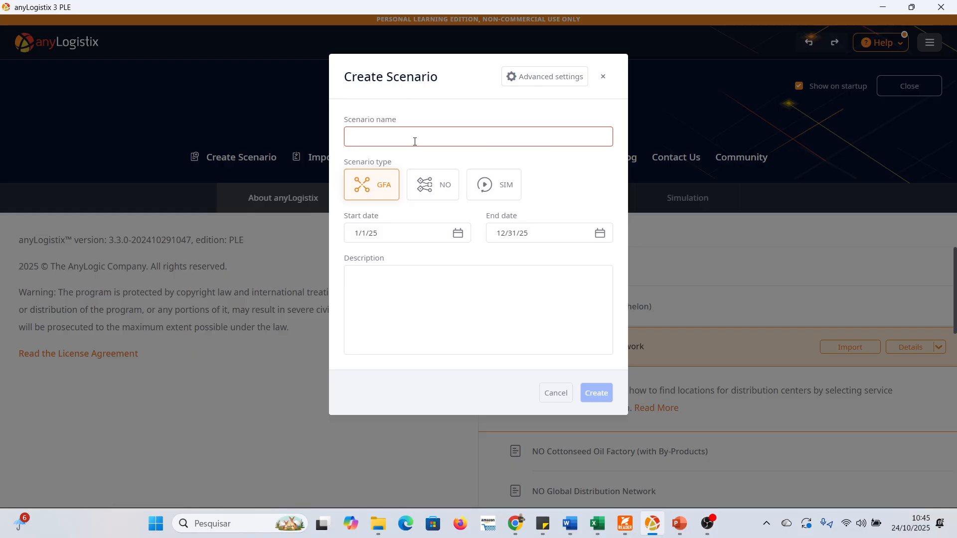
pyautogui.write('N')
pyautogui.press('BackSpace')
pyautogui.write('Minha ')
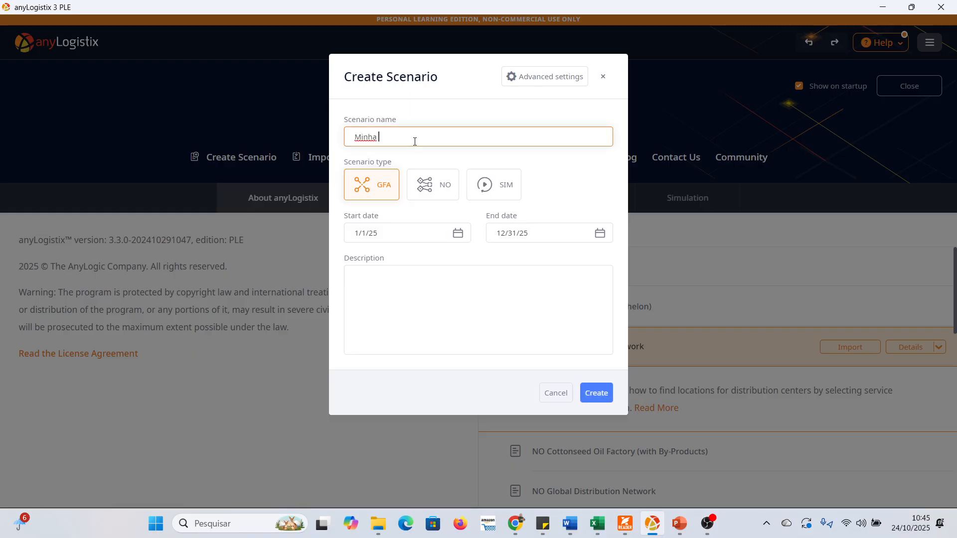
pyautogui.write('SCM')
pyautogui.click(398, 286)
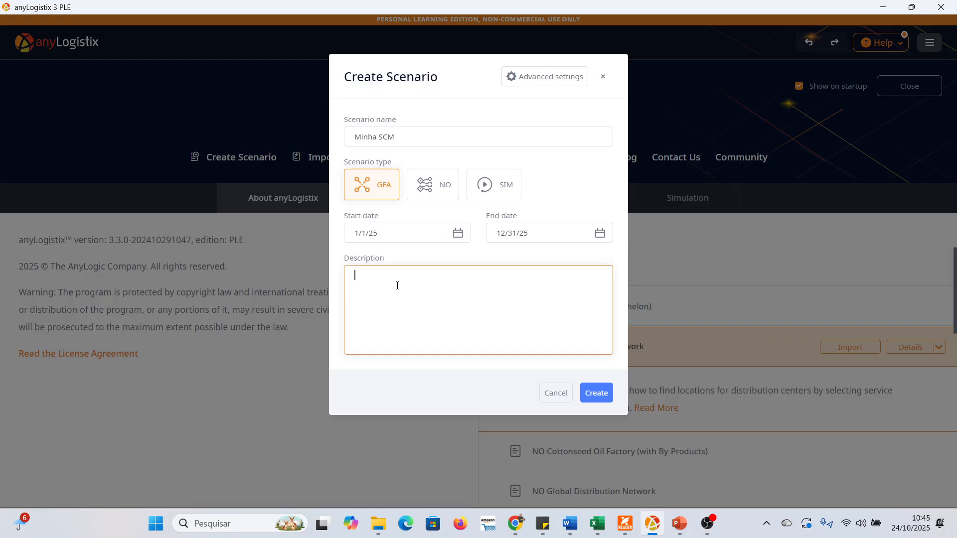
pyautogui.write('b fv v qeo')
pyautogui.press('BackSpace')
pyautogui.press('BackSpace')
pyautogui.press('BackSpace')
pyautogui.press('BackSpace')
pyautogui.press('BackSpace')
pyautogui.press('BackSpace')
pyautogui.press('BackSpace')
pyautogui.press('BackSpace')
pyautogui.press('BackSpace')
pyautogui.press('BackSpace')
# Show the advanced scenario settings and restrict the countries to Brazil
pyautogui.click(531, 79)
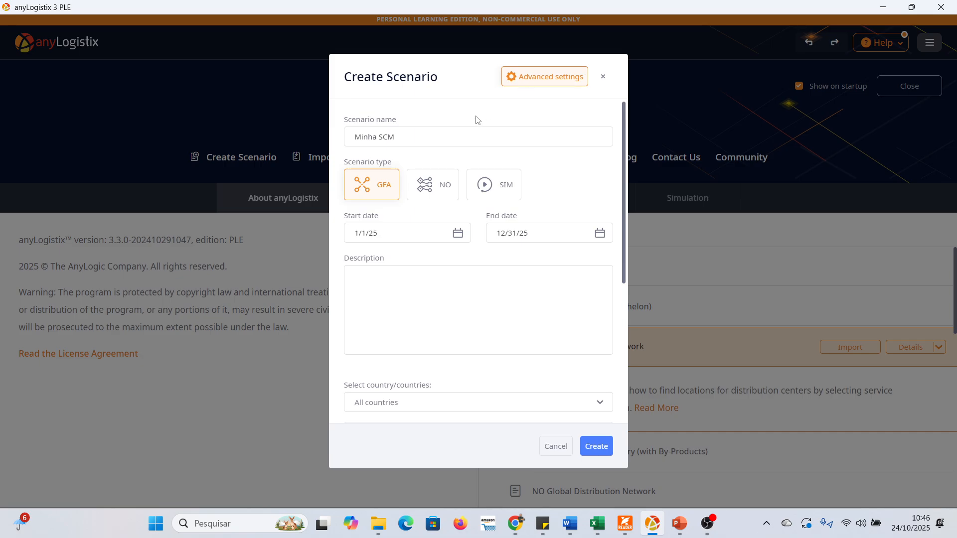
pyautogui.scroll(-3, 409, 255)
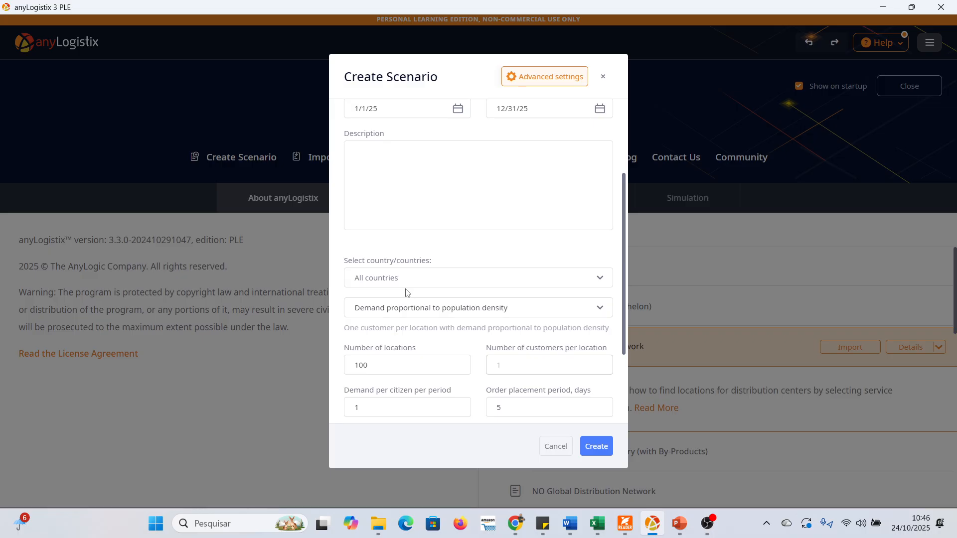
pyautogui.click(400, 278)
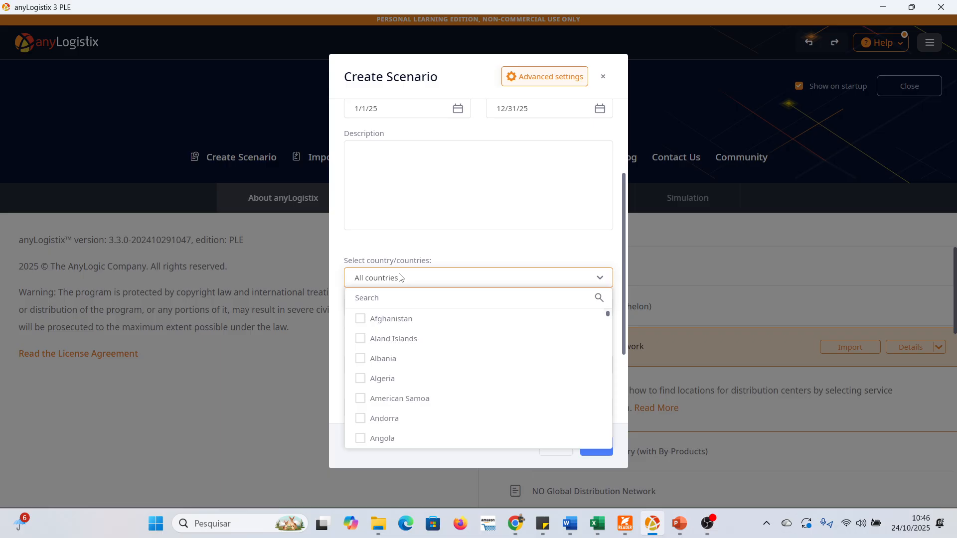
pyautogui.write('bra')
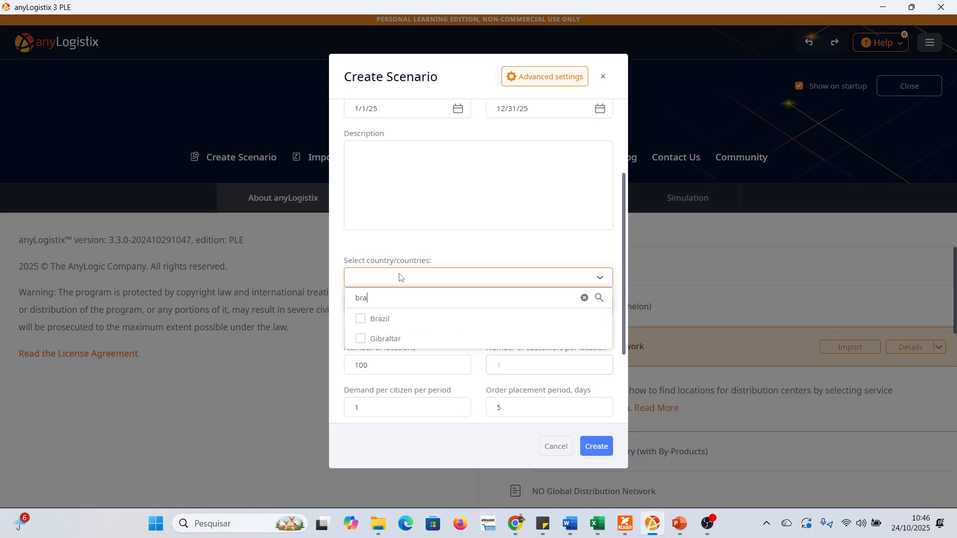
pyautogui.click(360, 319)
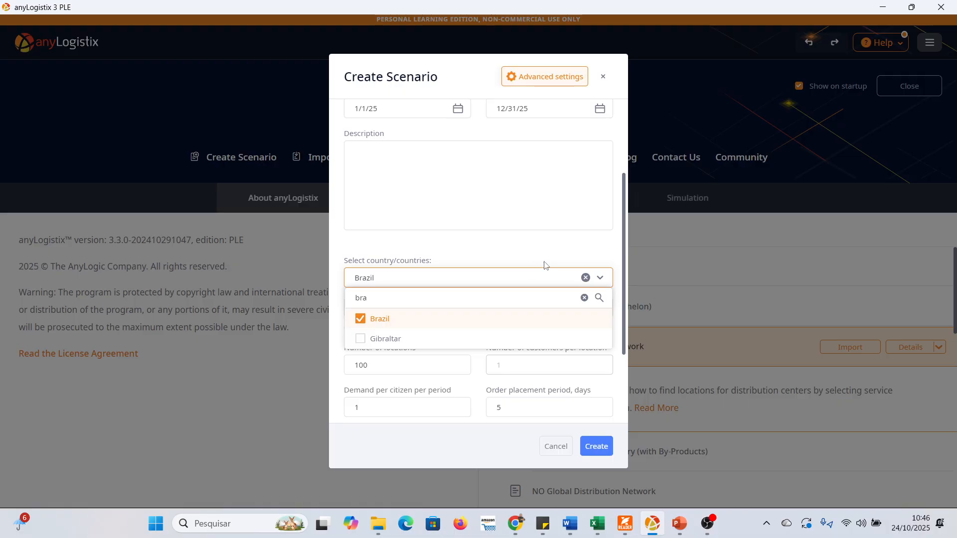
pyautogui.click(517, 254)
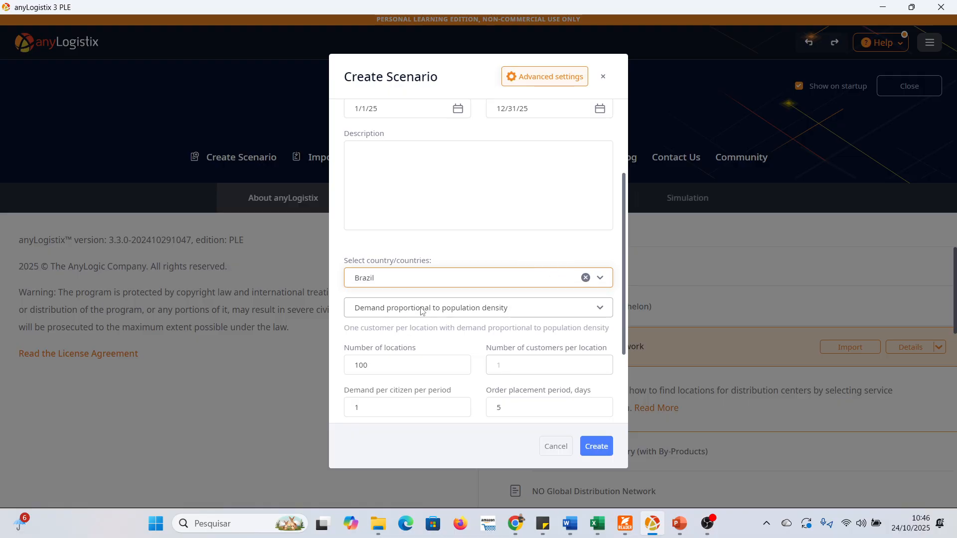
pyautogui.click(409, 281)
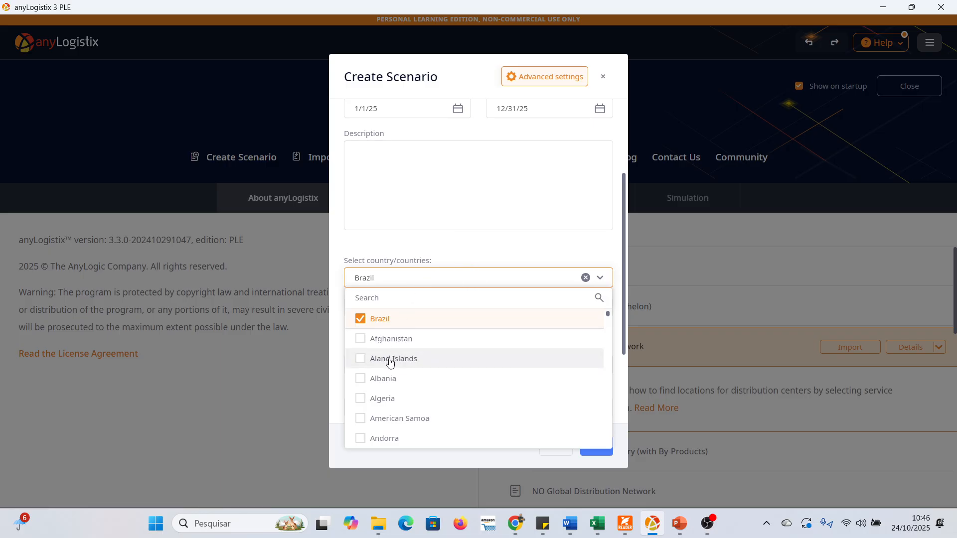
pyautogui.scroll(-3, 391, 379)
pyautogui.scroll(3, 389, 381)
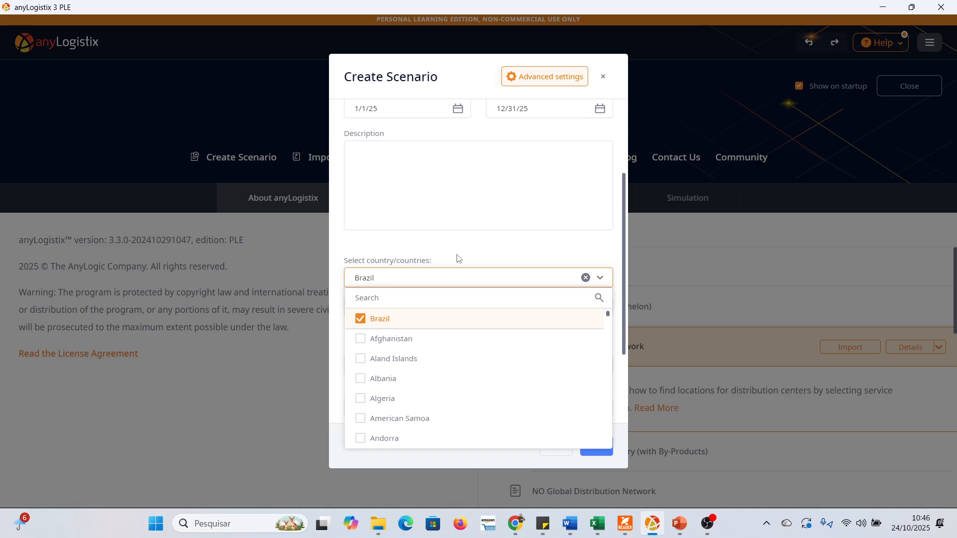
pyautogui.click(499, 254)
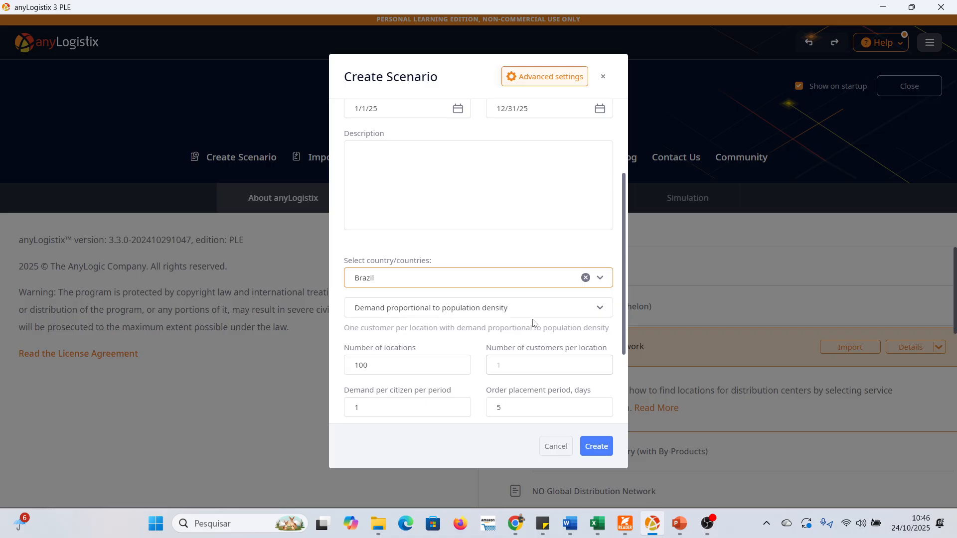
pyautogui.click(520, 314)
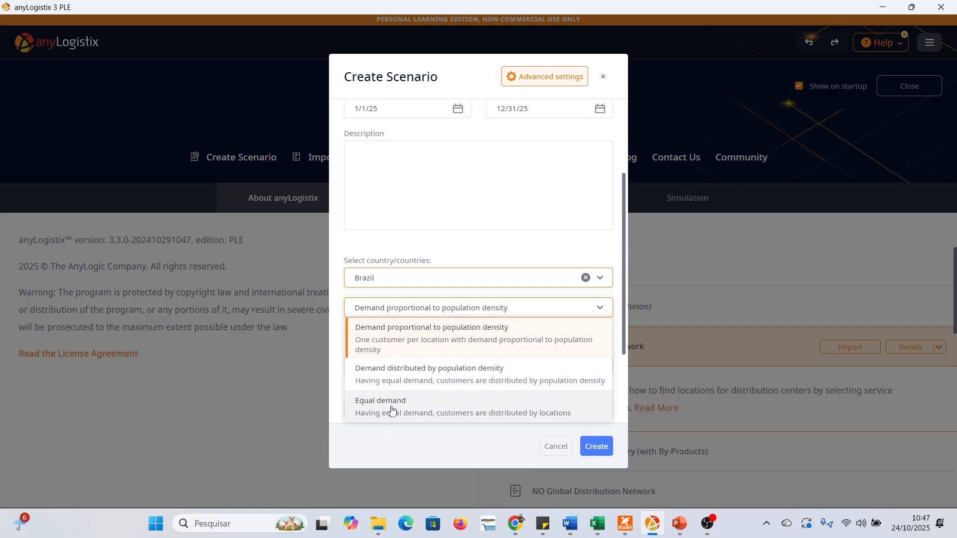
pyautogui.click(509, 248)
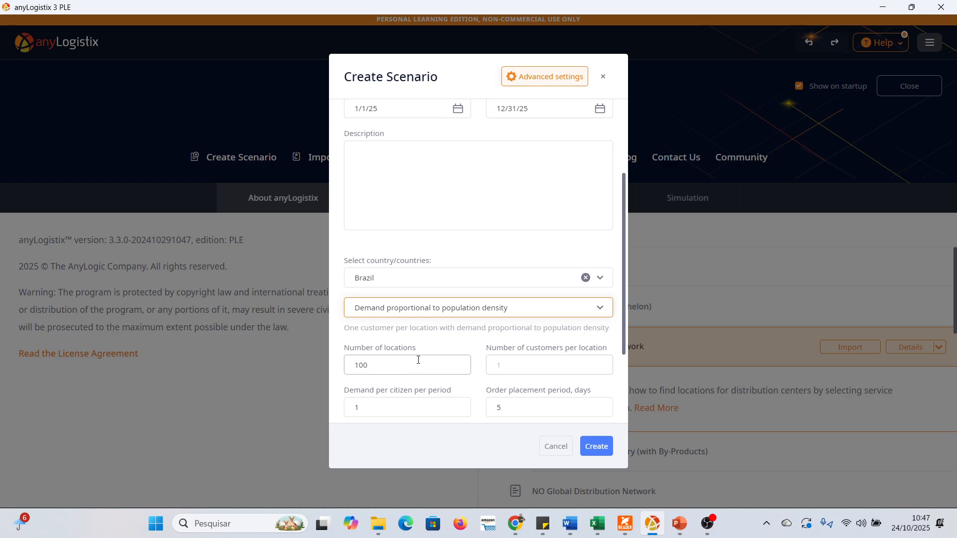
# Set the demand per citizen per period to 0.003 and create the scenario
pyautogui.scroll(-1, 418, 360)
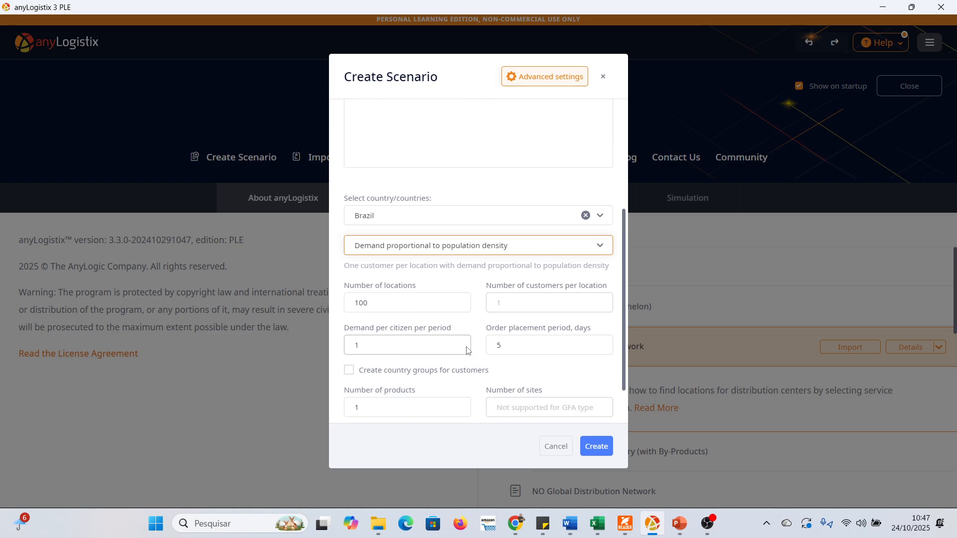
pyautogui.click(389, 345)
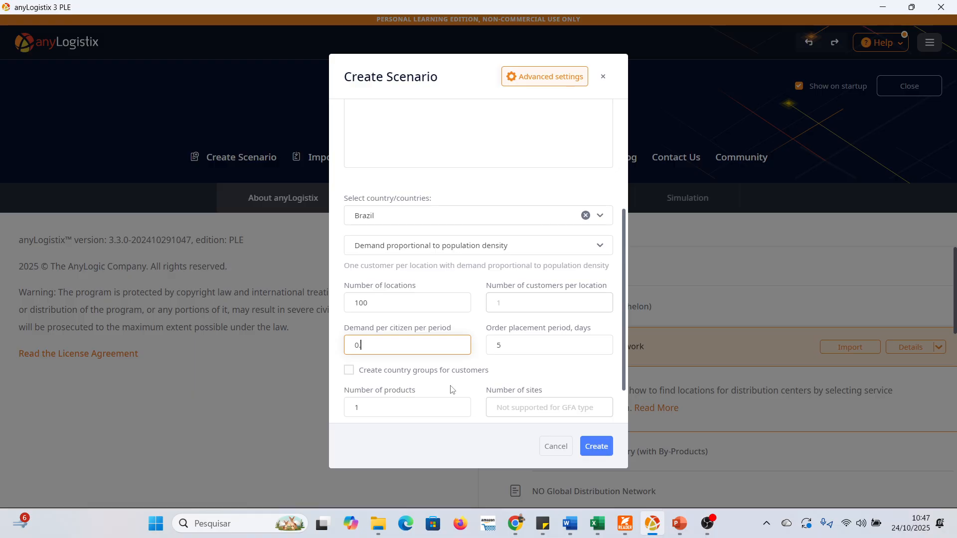
pyautogui.write('003')
pyautogui.scroll(-1, 565, 374)
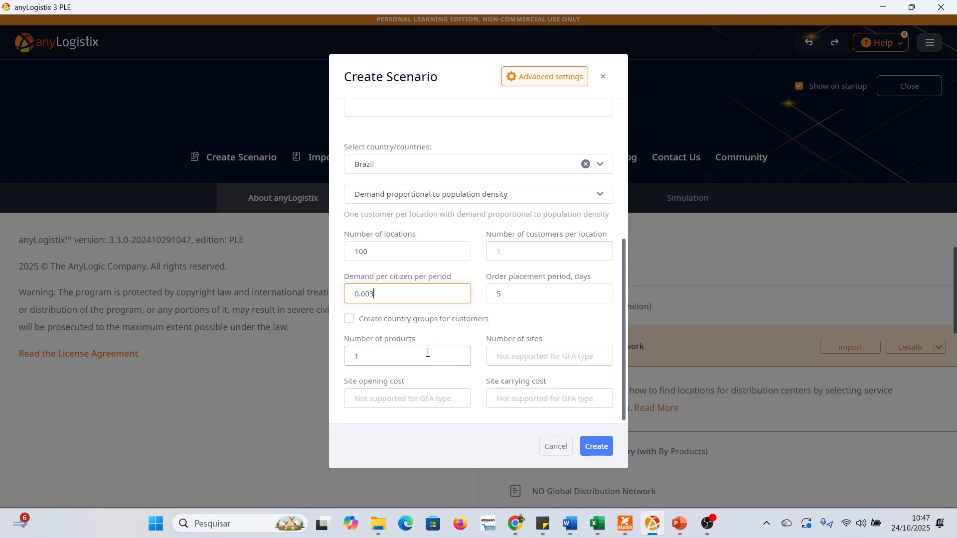
pyautogui.click(597, 446)
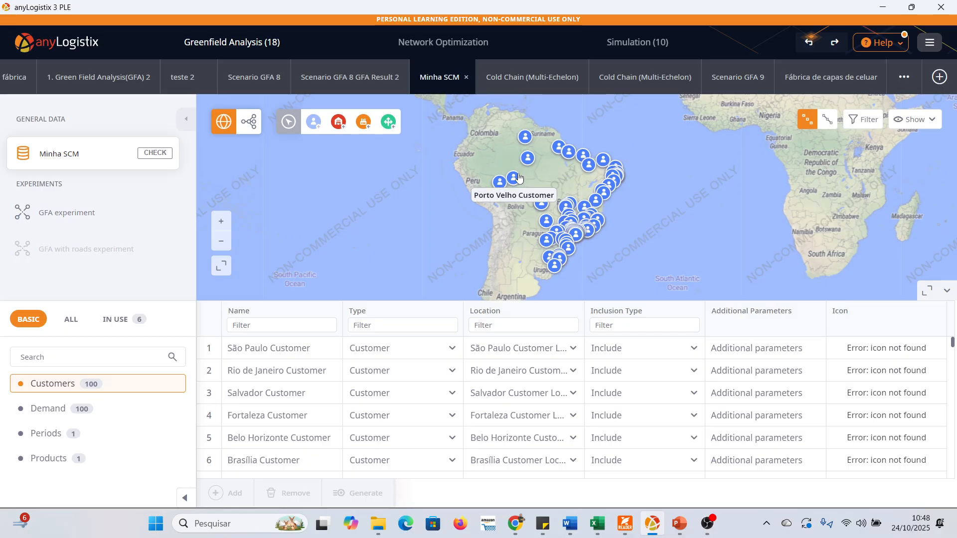
# Examine the generated customer locations across Brazil on the map, including the Rio Branco customer's table entry
pyautogui.scroll(1, 538, 194)
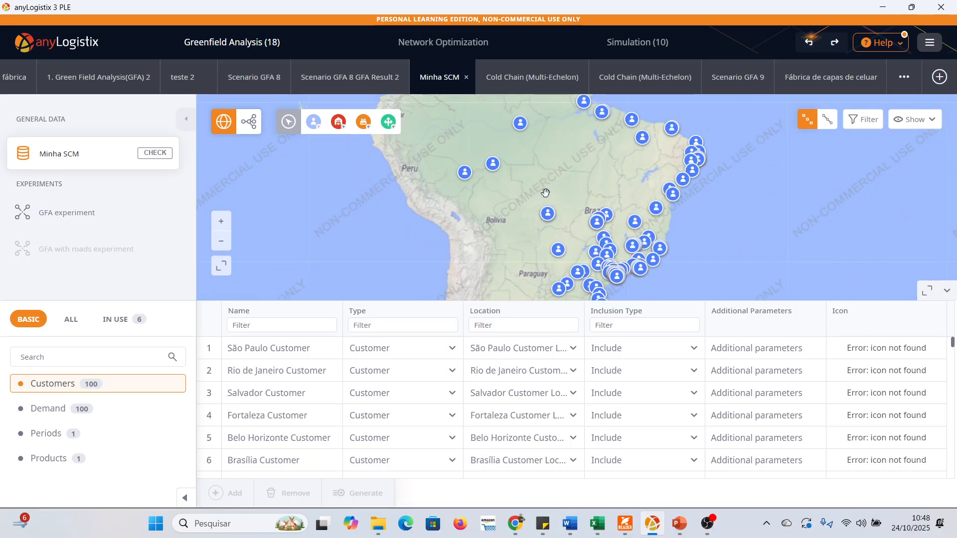
pyautogui.scroll(2, 546, 193)
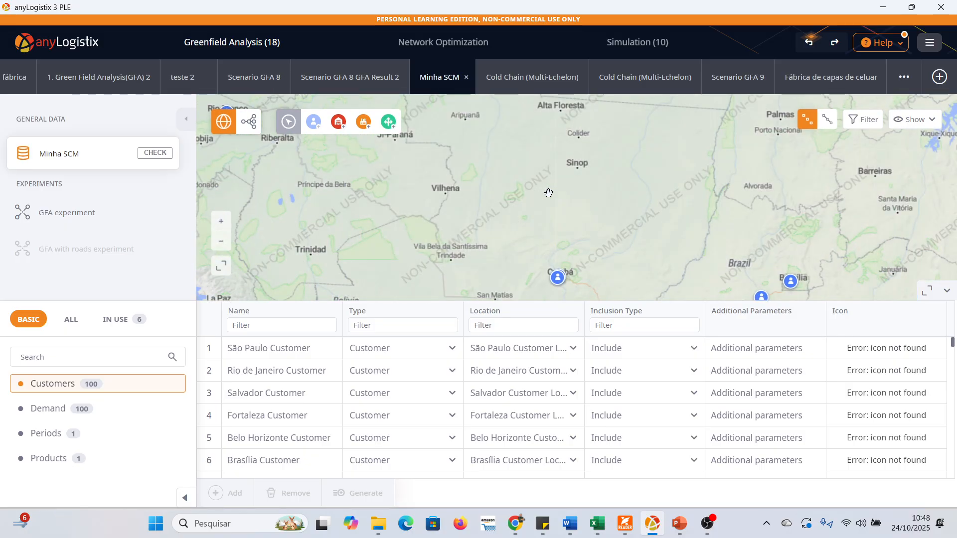
pyautogui.moveTo(683, 225); pyautogui.dragTo(638, 189)
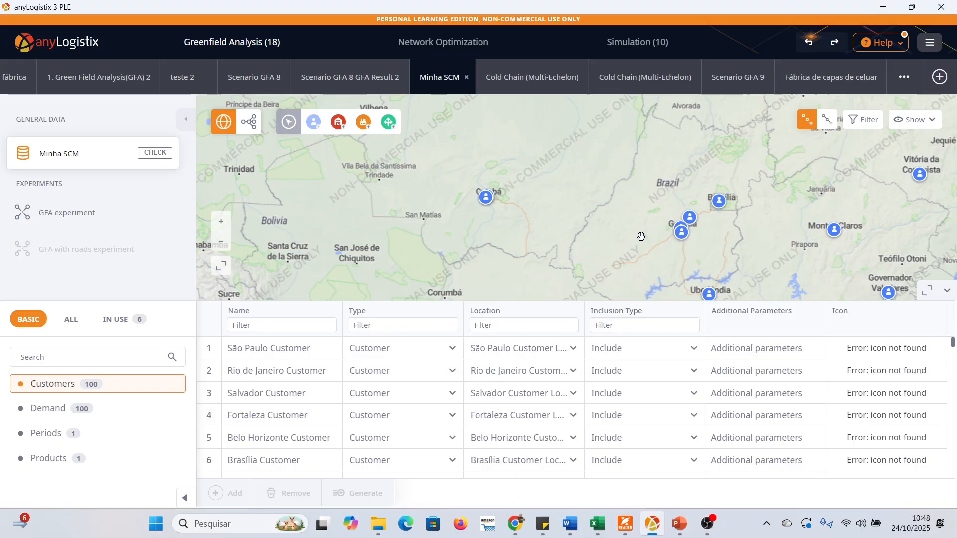
pyautogui.moveTo(642, 236); pyautogui.dragTo(559, 157)
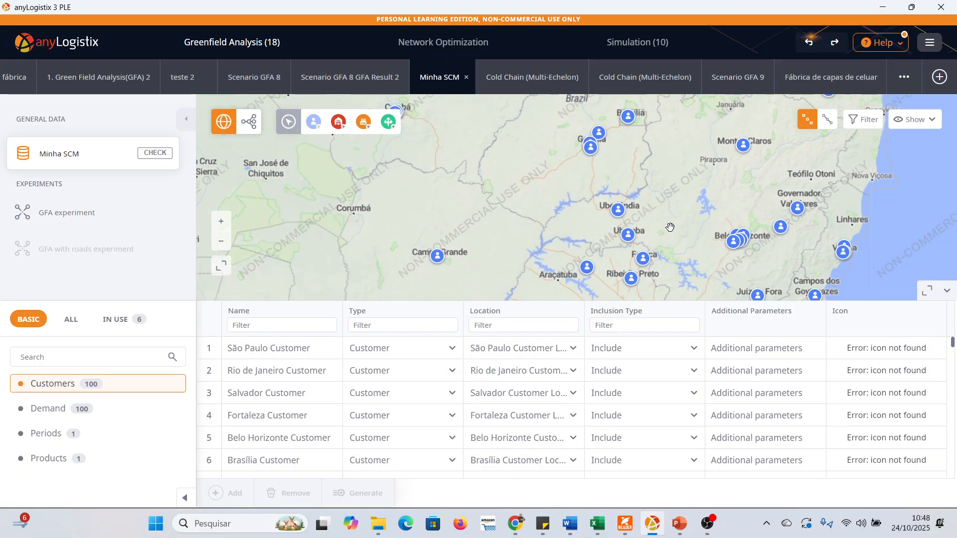
pyautogui.scroll(4, 670, 227)
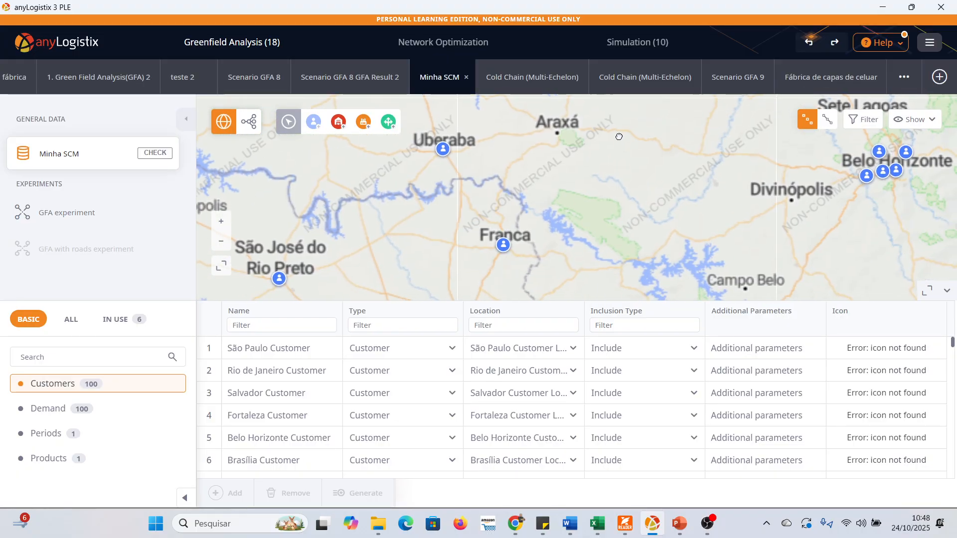
pyautogui.moveTo(670, 227); pyautogui.dragTo(539, 70)
pyautogui.scroll(-2, 542, 213)
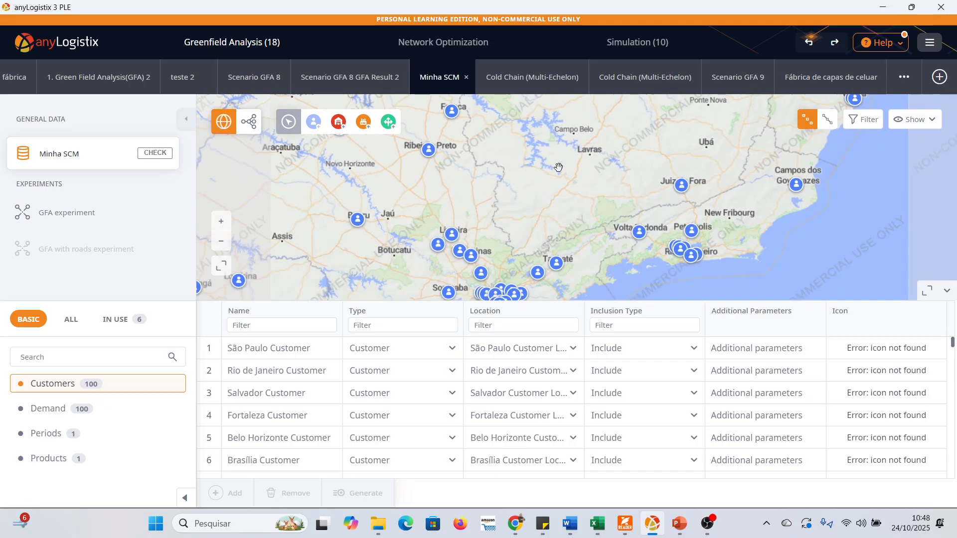
pyautogui.moveTo(542, 213); pyautogui.dragTo(696, 186)
pyautogui.scroll(1, 405, 264)
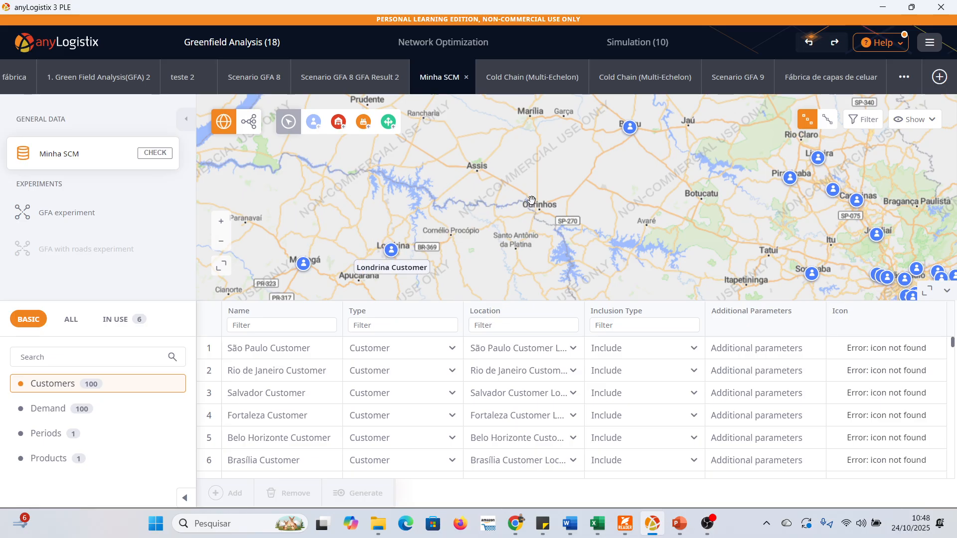
pyautogui.scroll(-2, 523, 200)
pyautogui.scroll(-3, 522, 200)
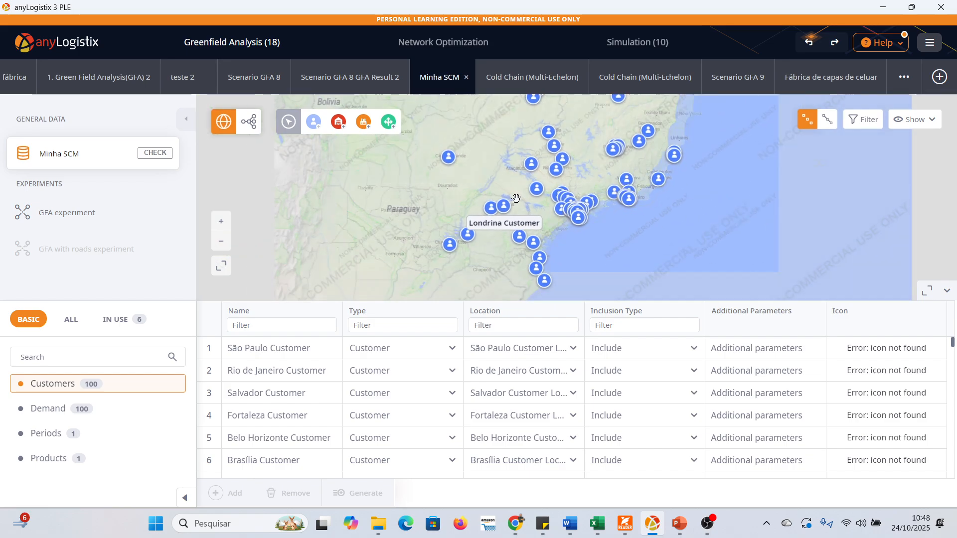
pyautogui.scroll(-1, 500, 200)
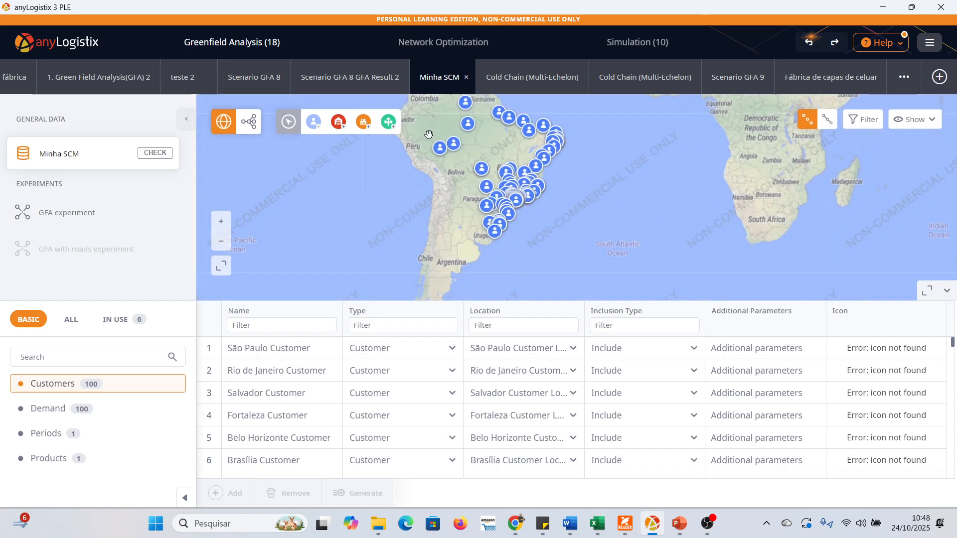
pyautogui.click(439, 152)
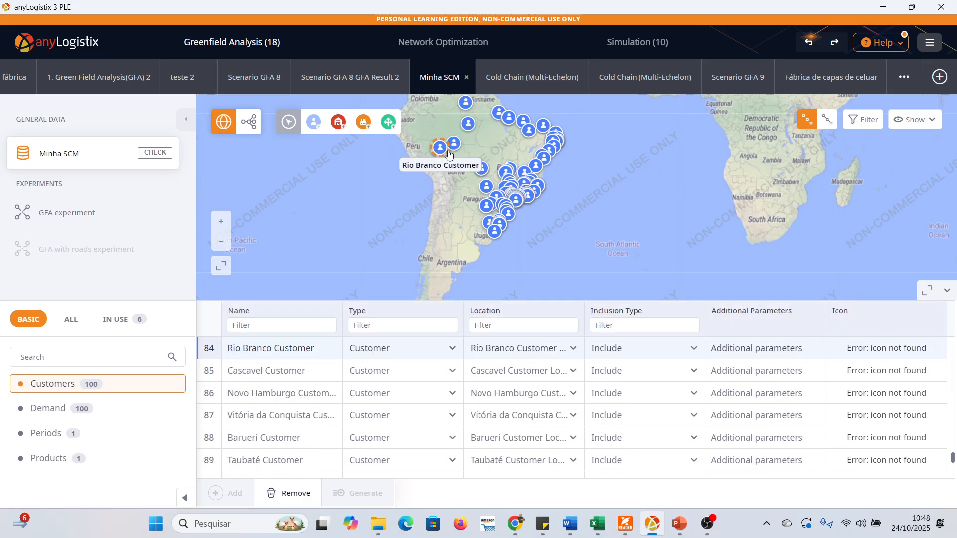
pyautogui.click(457, 199)
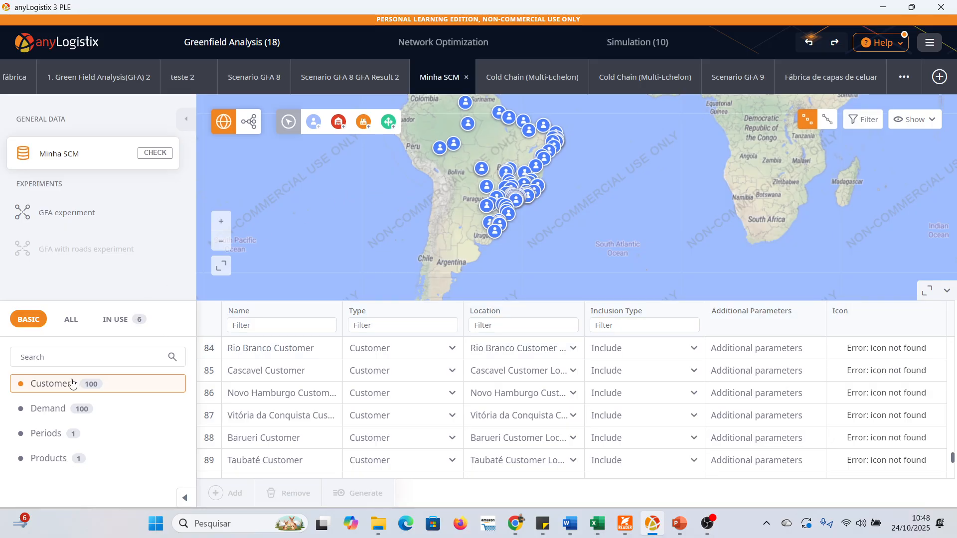
# Rename the scenario's product as "Caneta" and set its unit to pcs
pyautogui.click(46, 460)
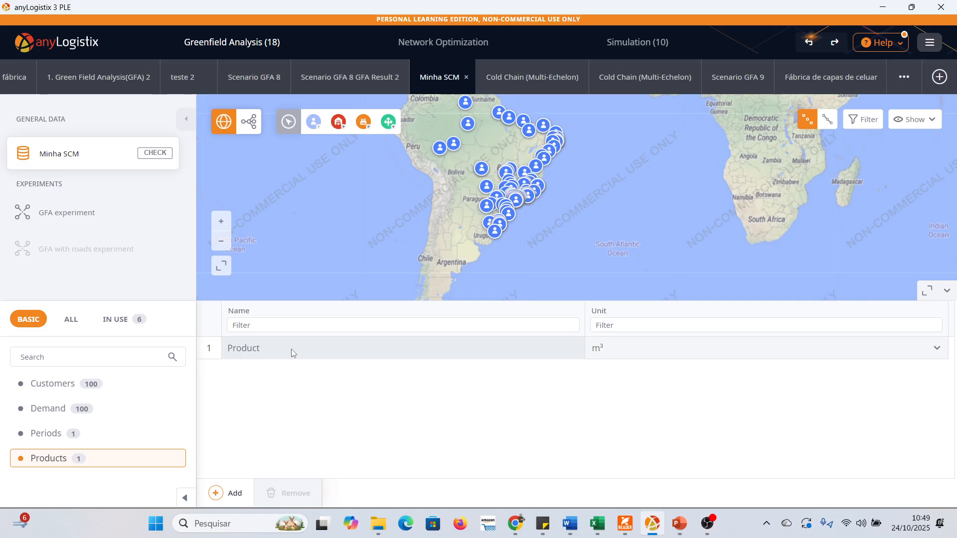
pyautogui.doubleClick(291, 349)
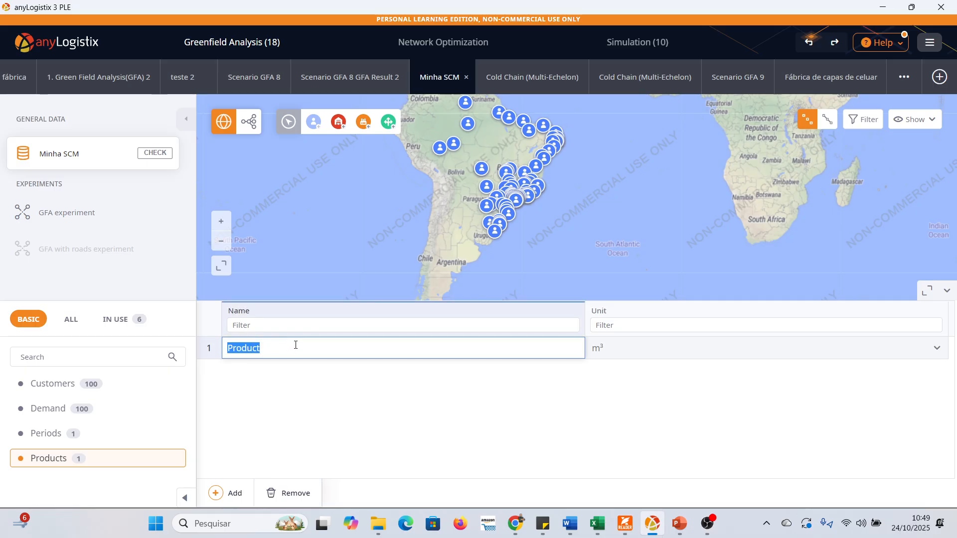
pyautogui.write('Caneta')
pyautogui.click(628, 349)
pyautogui.click(628, 347)
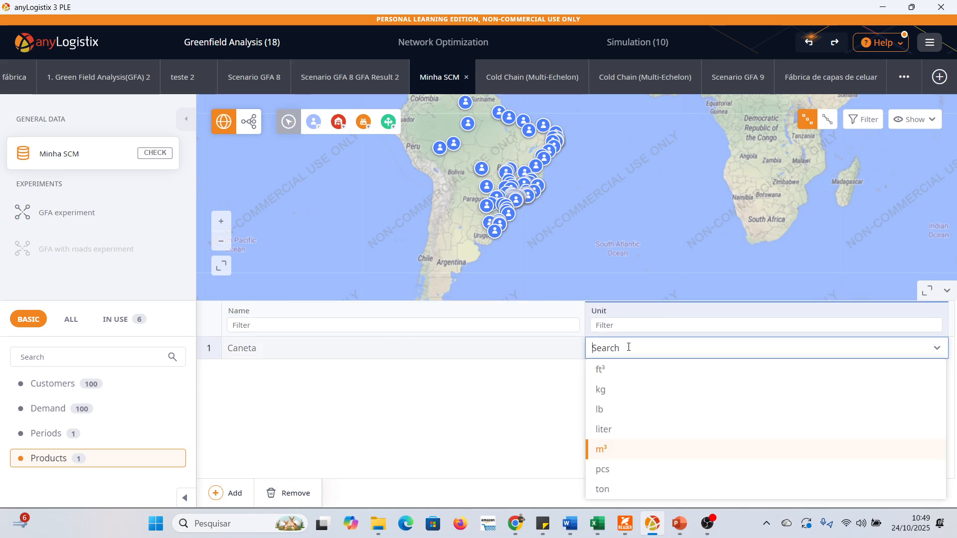
pyautogui.click(626, 471)
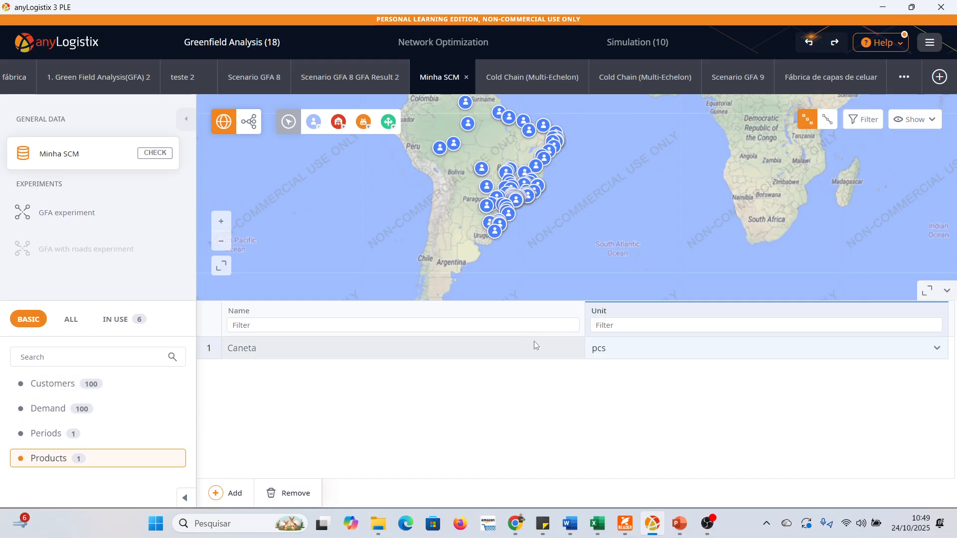
# Review the order interval and quantity parameters of the São Paulo customer's periodic demand, saving them unchanged
pyautogui.click(42, 410)
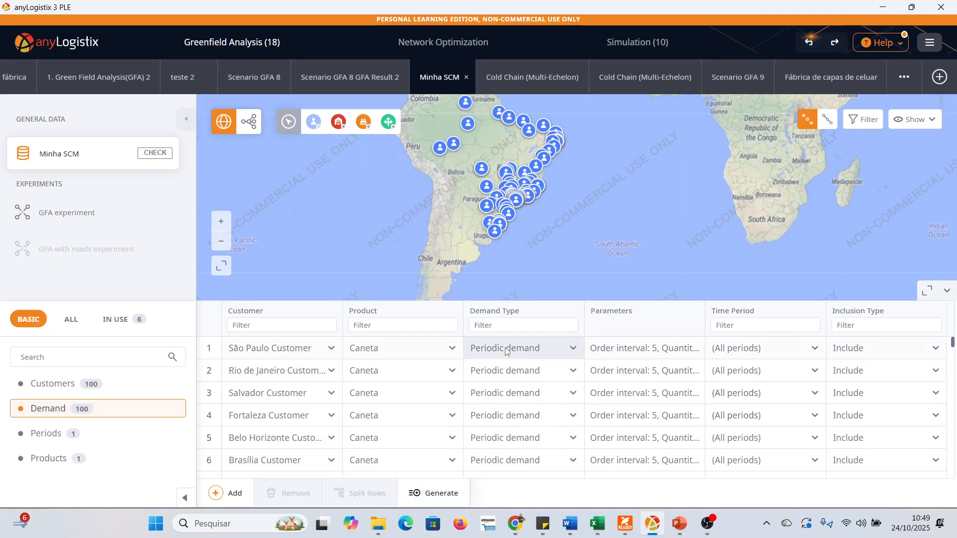
pyautogui.click(649, 353)
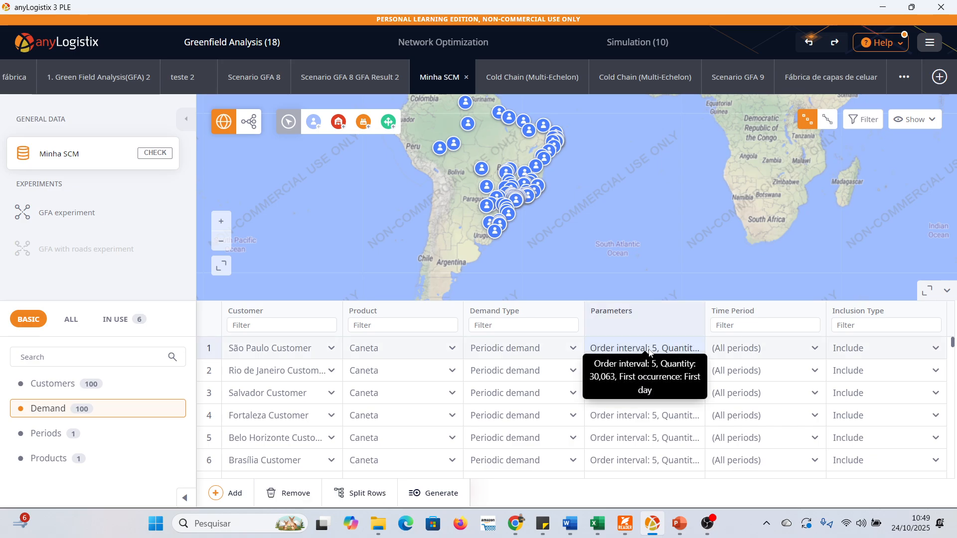
pyautogui.doubleClick(649, 353)
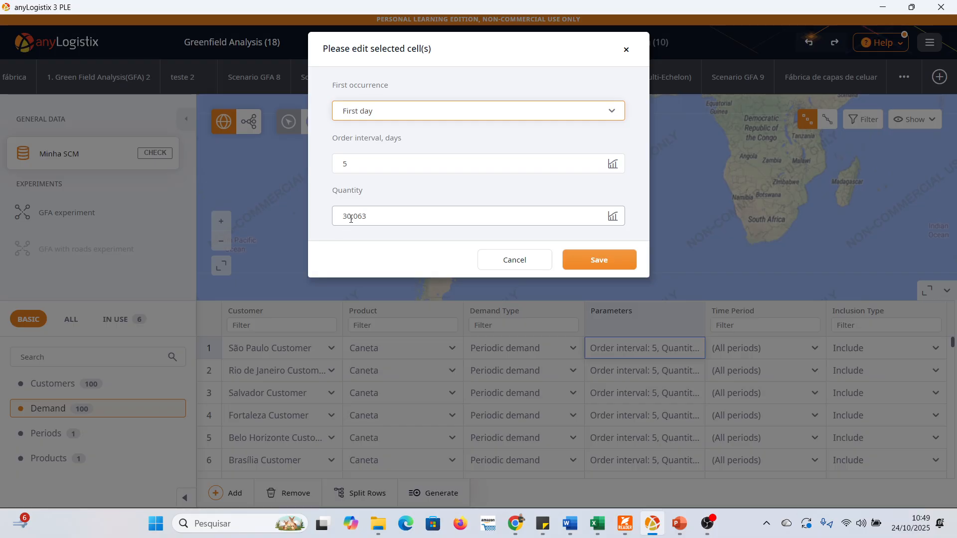
pyautogui.click(591, 263)
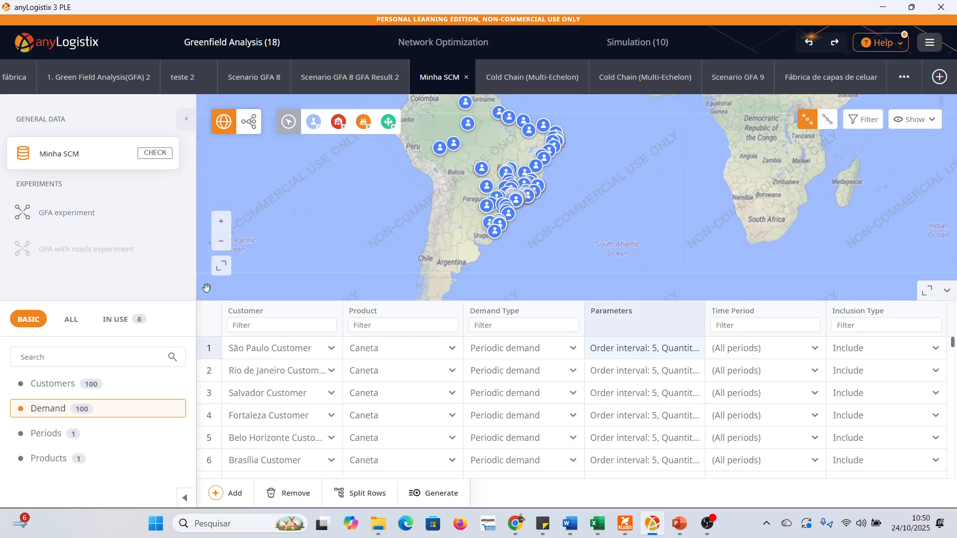
# Look through the scenario's full list of data tables and its tables in use, including Groups, Locations, Periods and Products
pyautogui.click(73, 325)
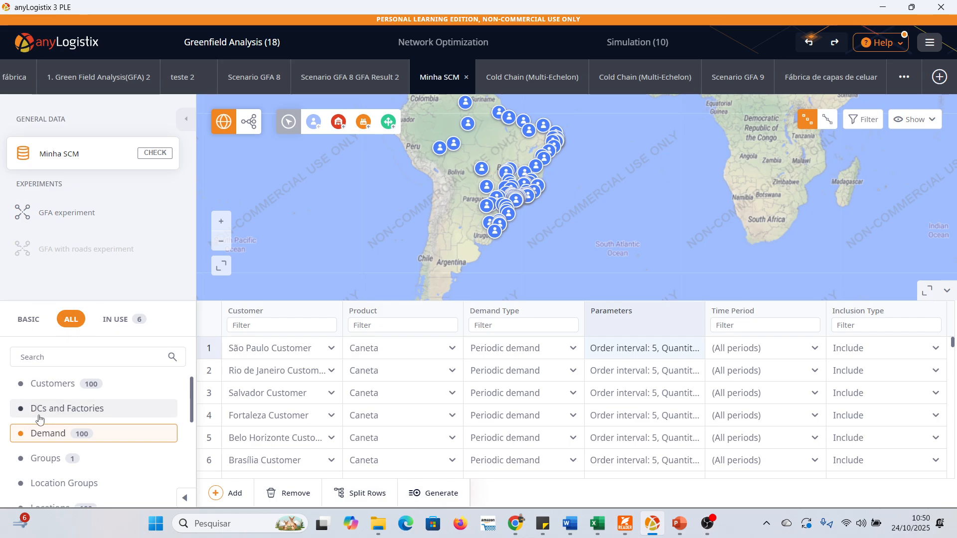
pyautogui.scroll(-5, 82, 409)
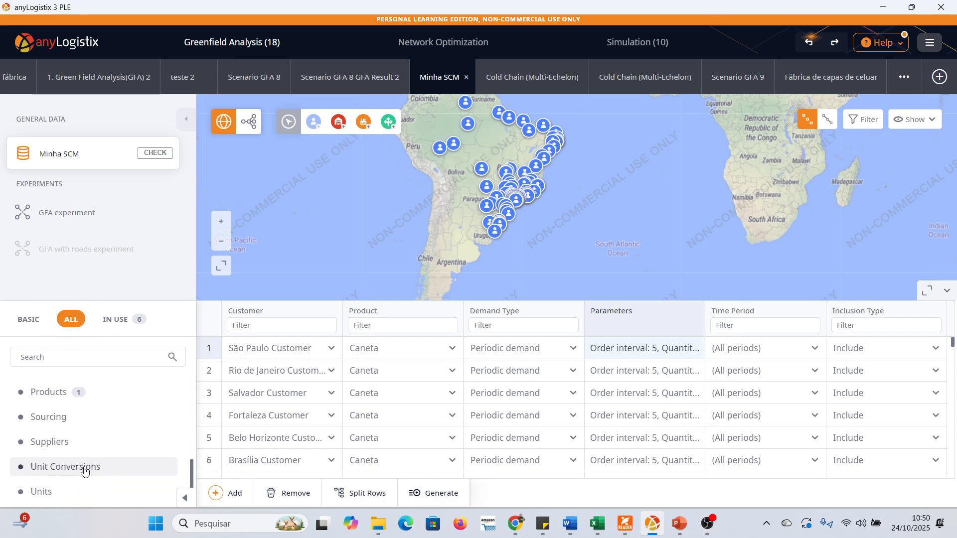
pyautogui.scroll(3, 85, 469)
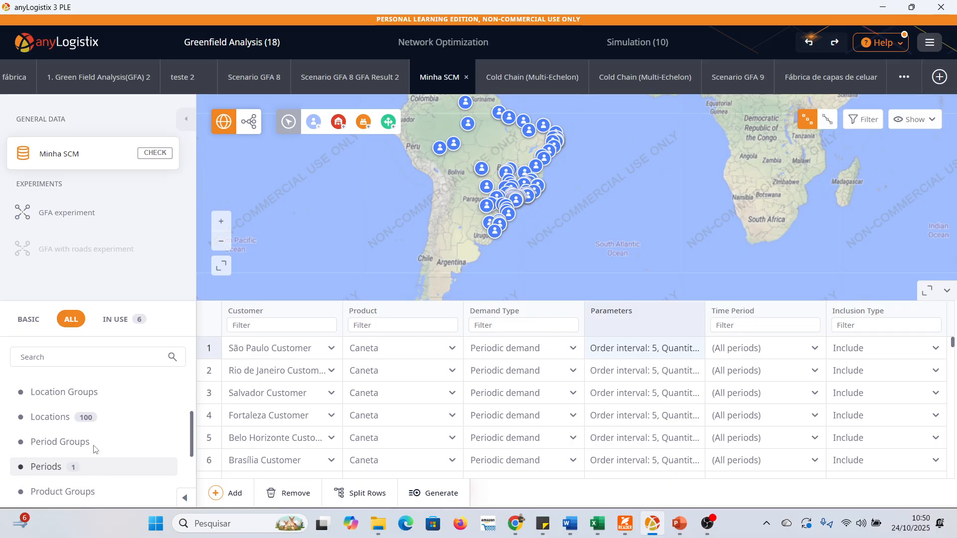
pyautogui.scroll(3, 100, 445)
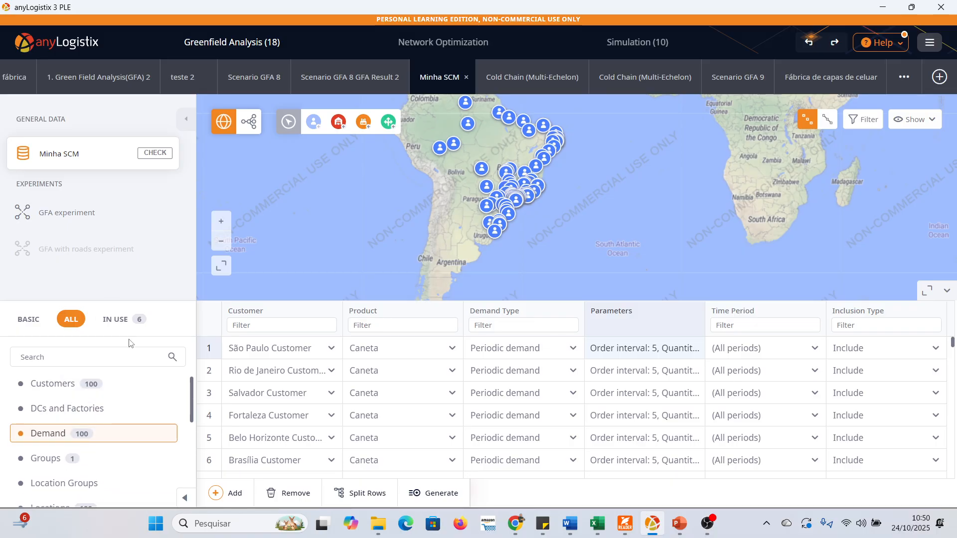
pyautogui.click(111, 321)
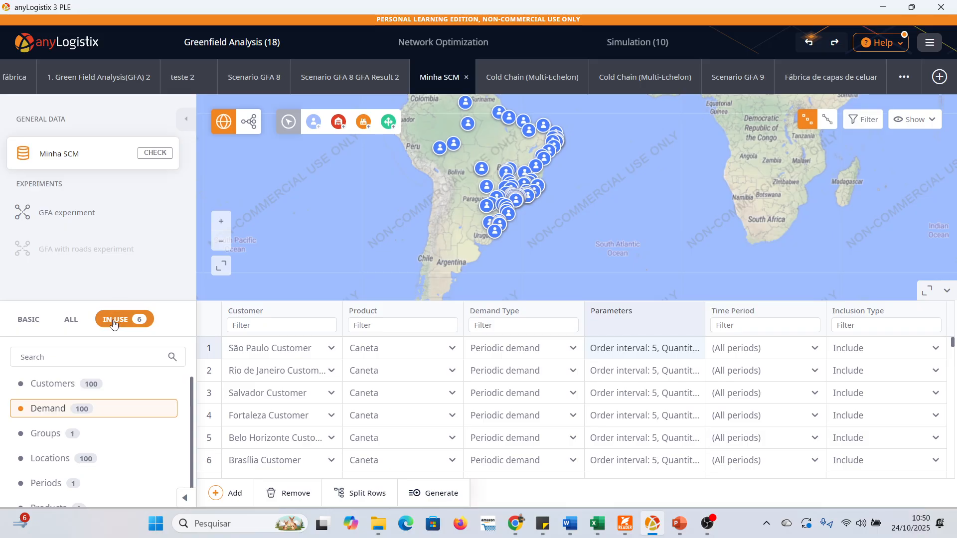
pyautogui.scroll(-1, 66, 416)
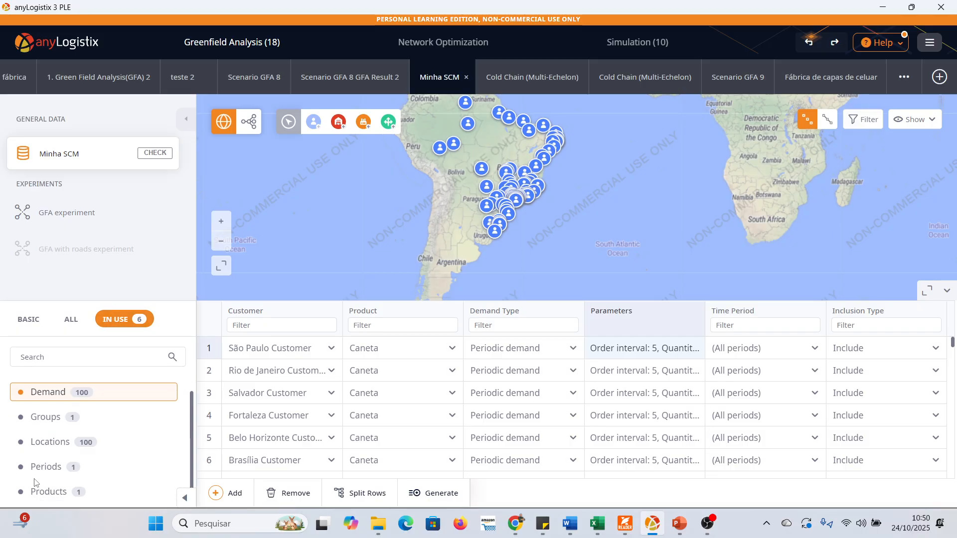
pyautogui.click(48, 420)
pyautogui.click(52, 441)
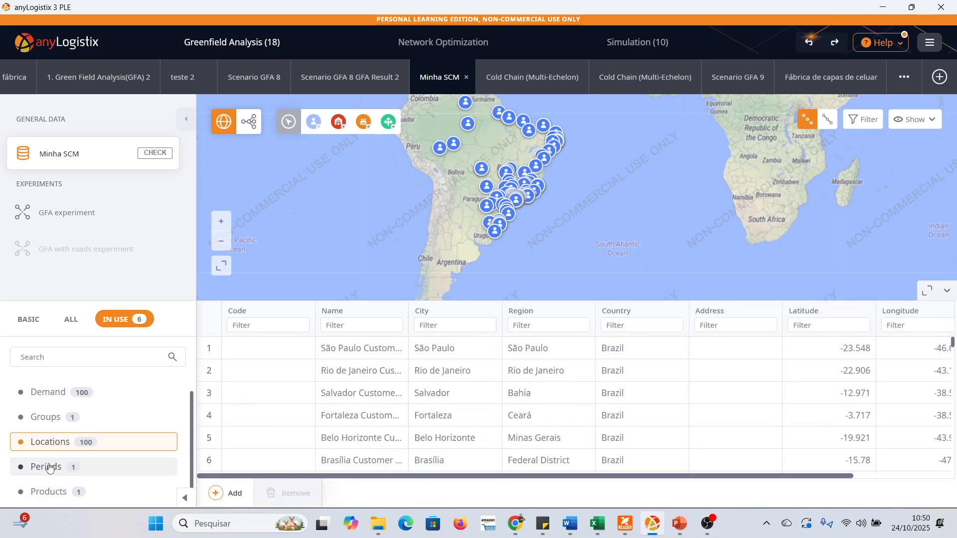
pyautogui.click(49, 468)
pyautogui.click(48, 493)
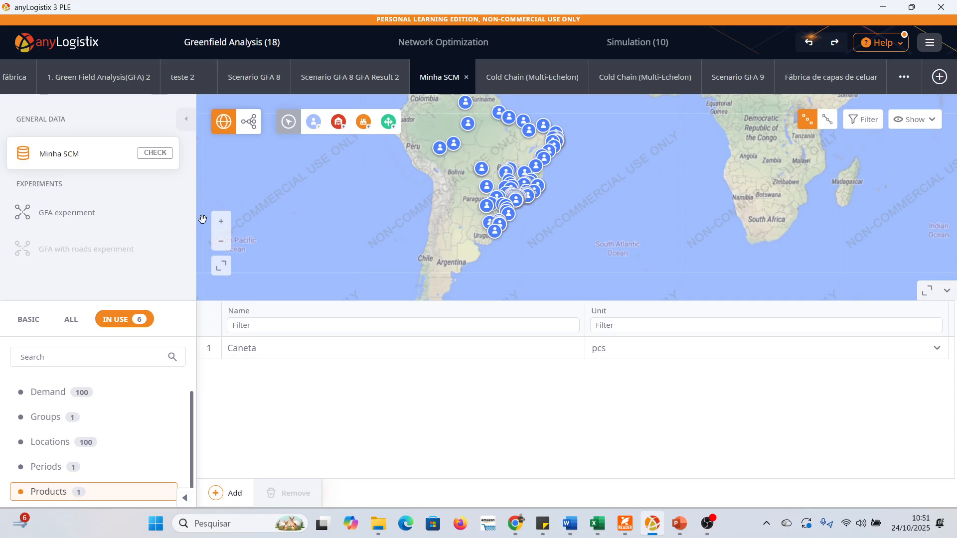
# Check the scenario data for validity and set the GFA experiment's analysis to Number of sites
pyautogui.click(166, 156)
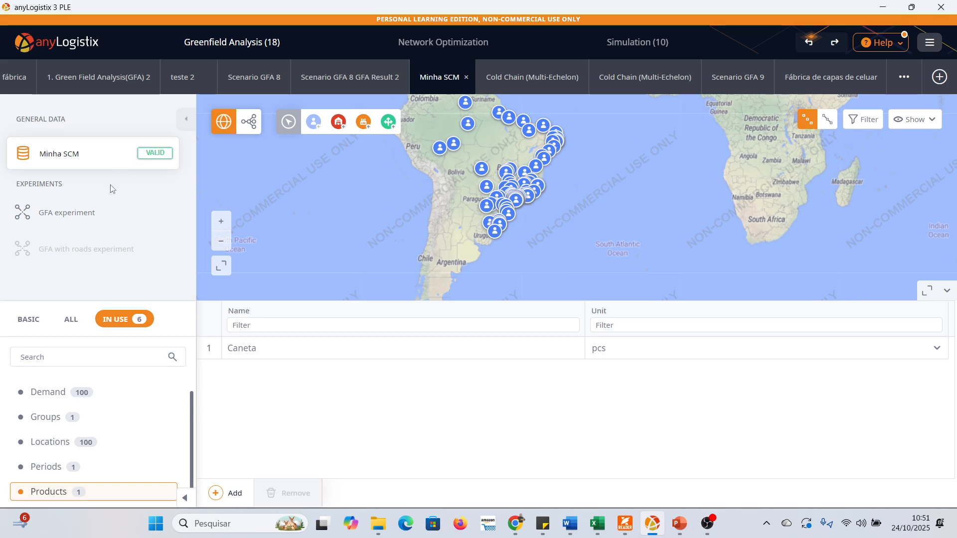
pyautogui.click(55, 215)
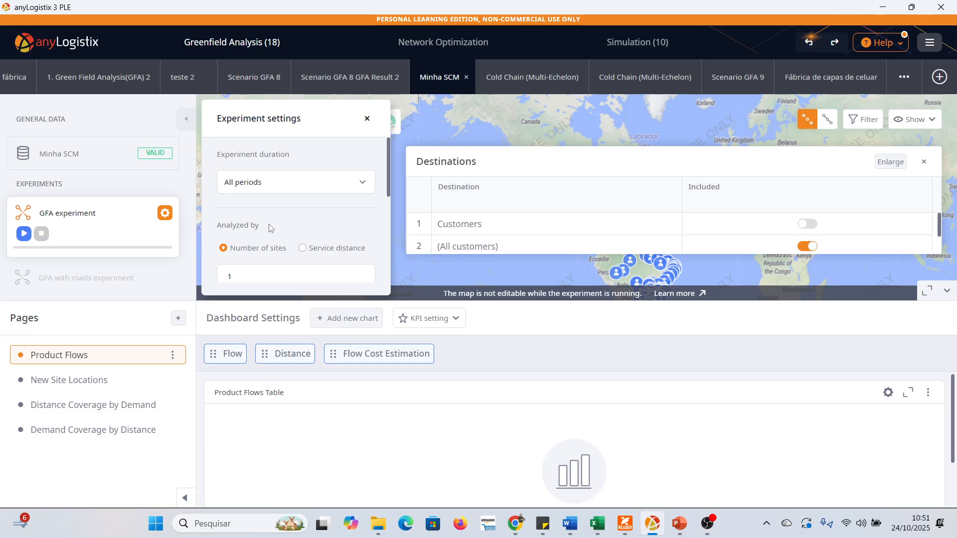
pyautogui.click(223, 248)
# Set the product stats unit to pcs and run the GFA experiment with one site for all periods
pyautogui.scroll(-3, 273, 222)
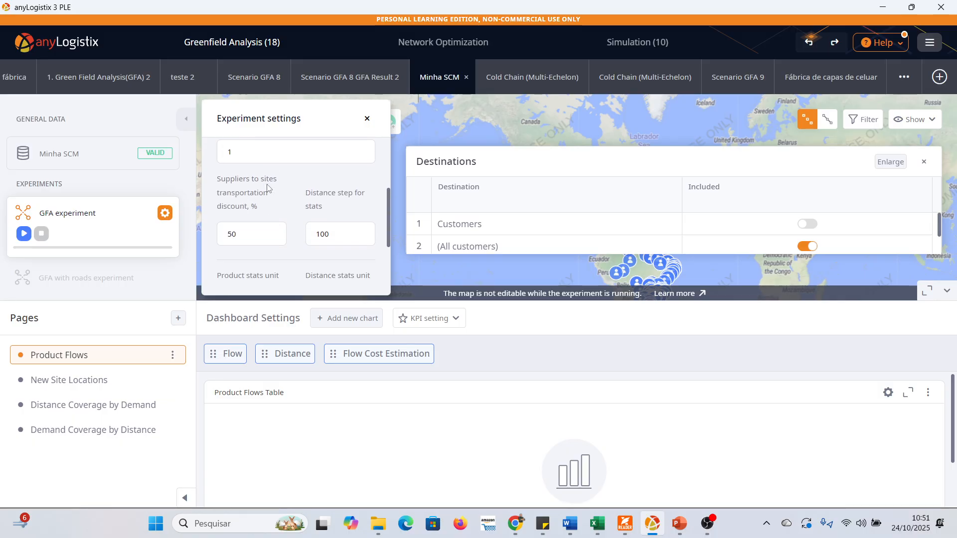
pyautogui.scroll(2, 271, 203)
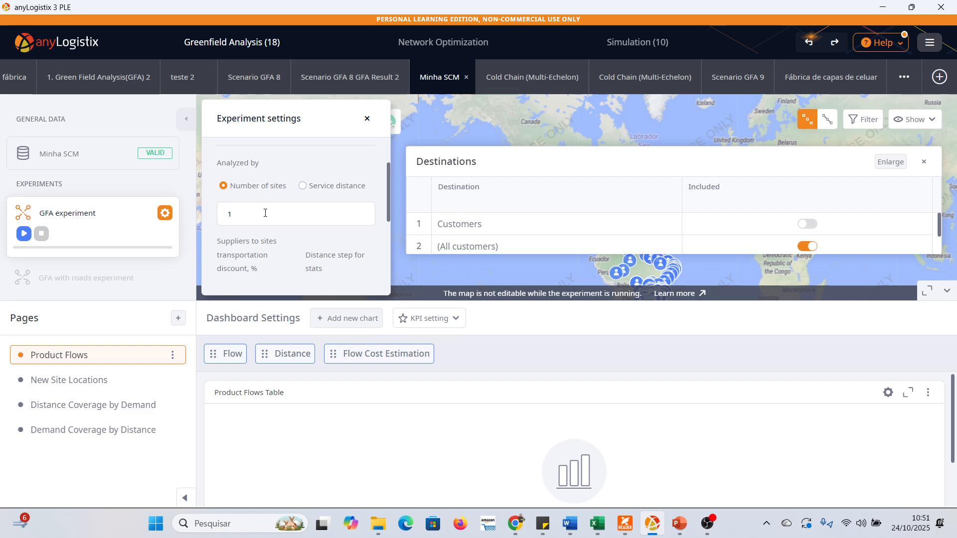
pyautogui.scroll(-2, 266, 218)
pyautogui.scroll(-3, 264, 222)
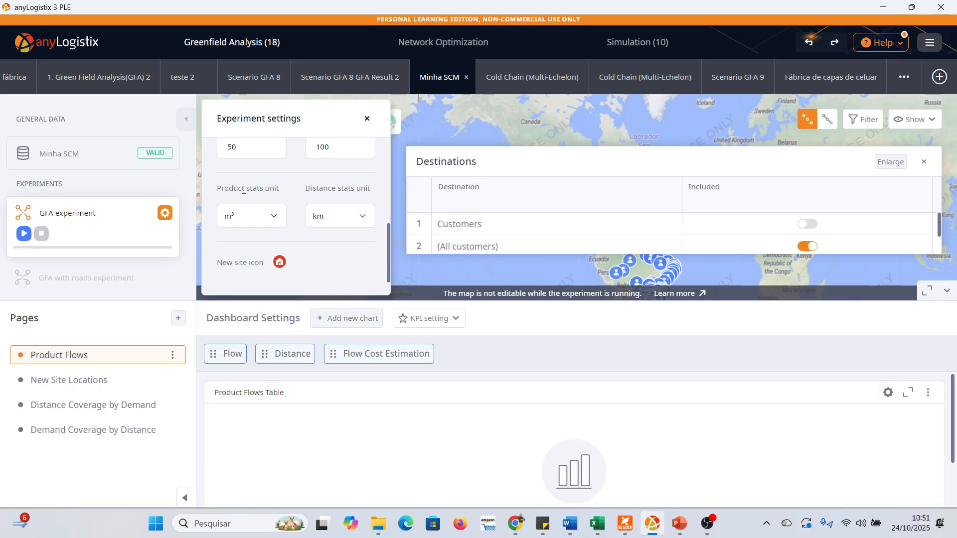
pyautogui.click(273, 220)
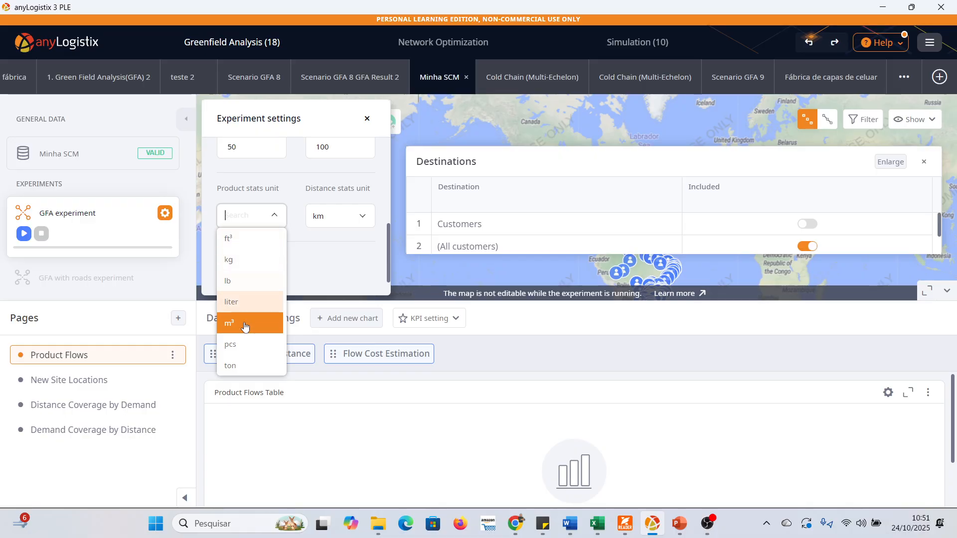
pyautogui.click(243, 346)
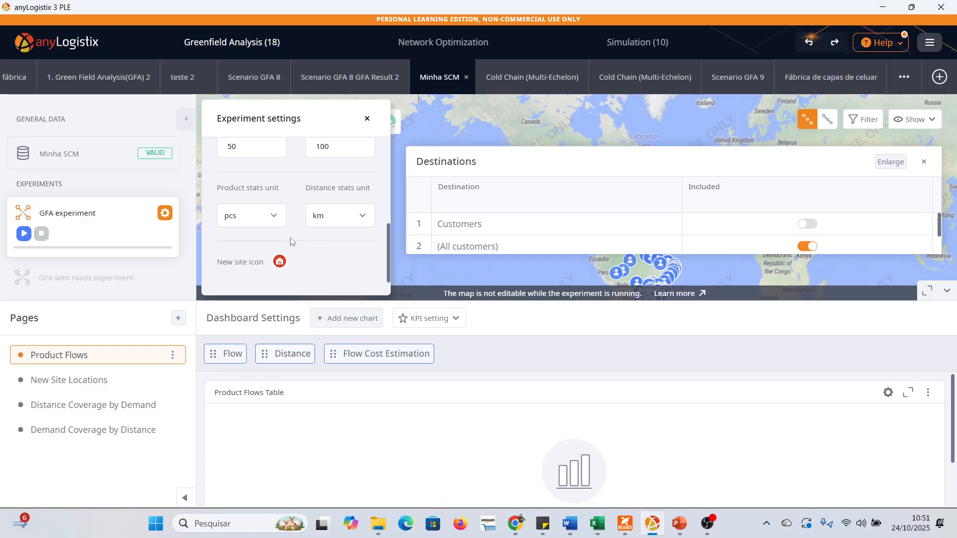
pyautogui.scroll(5, 316, 264)
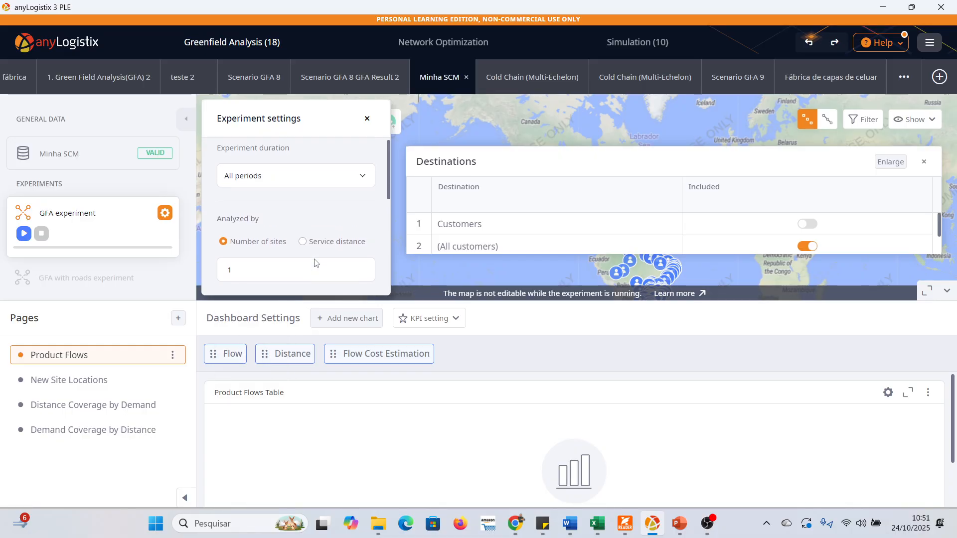
pyautogui.click(24, 235)
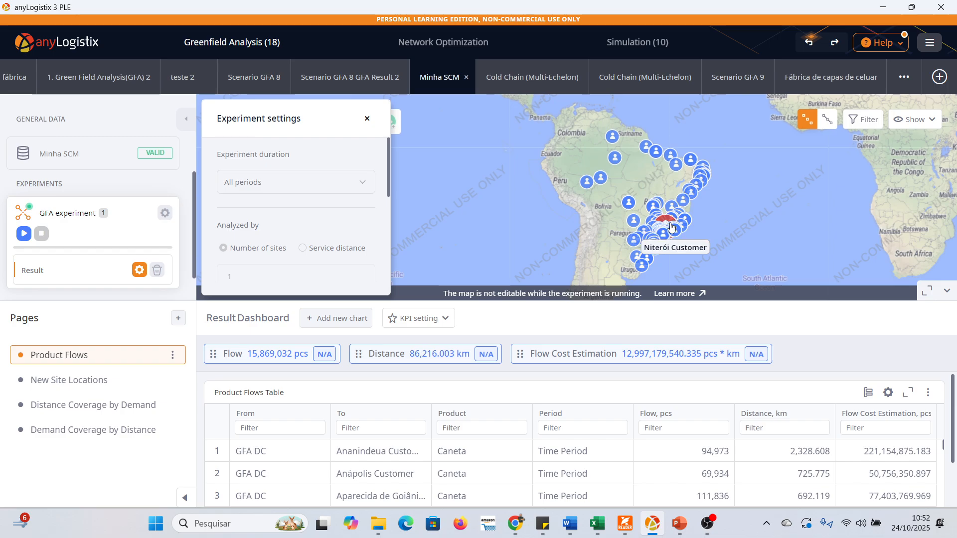
# Examine on the map where the experiment places the GFA DC relative to nearby cities and customers
pyautogui.scroll(2, 668, 219)
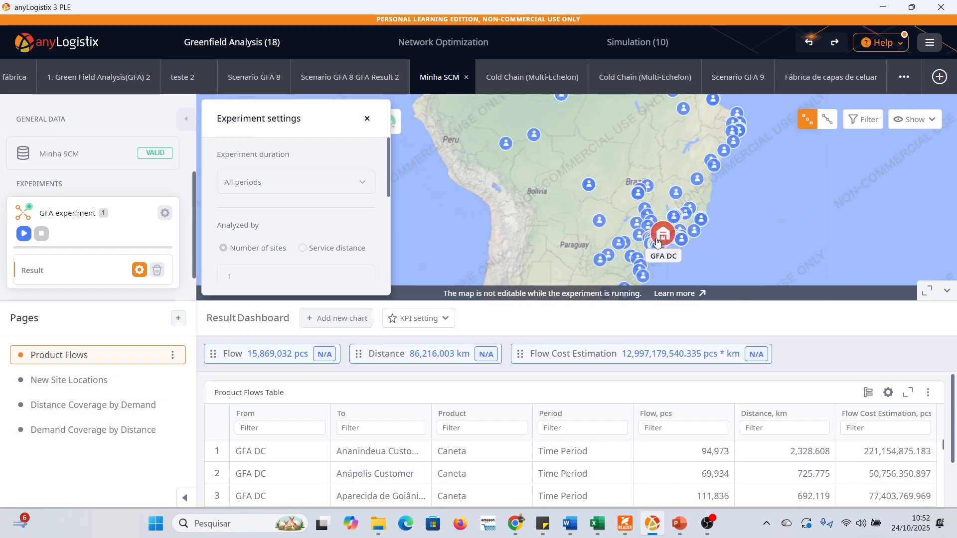
pyautogui.scroll(2, 657, 241)
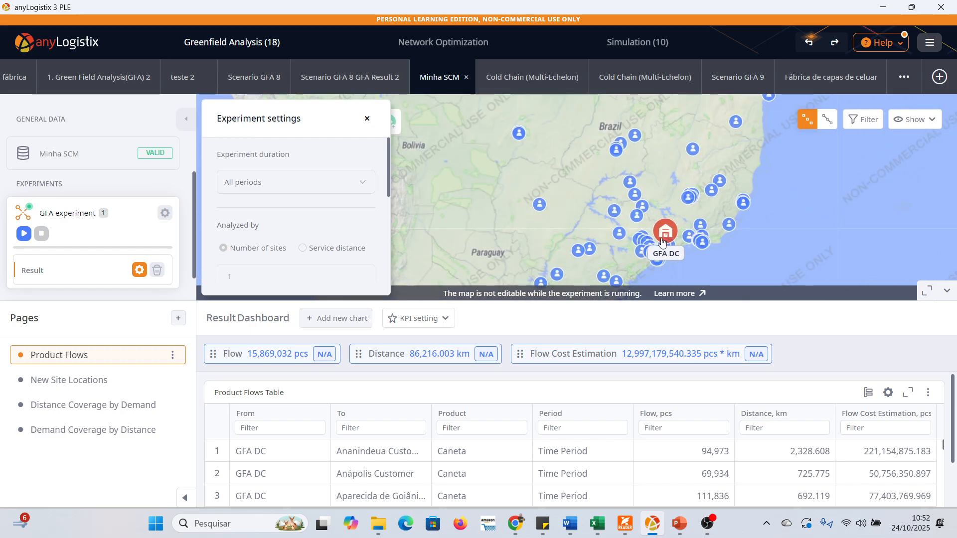
pyautogui.scroll(1, 662, 243)
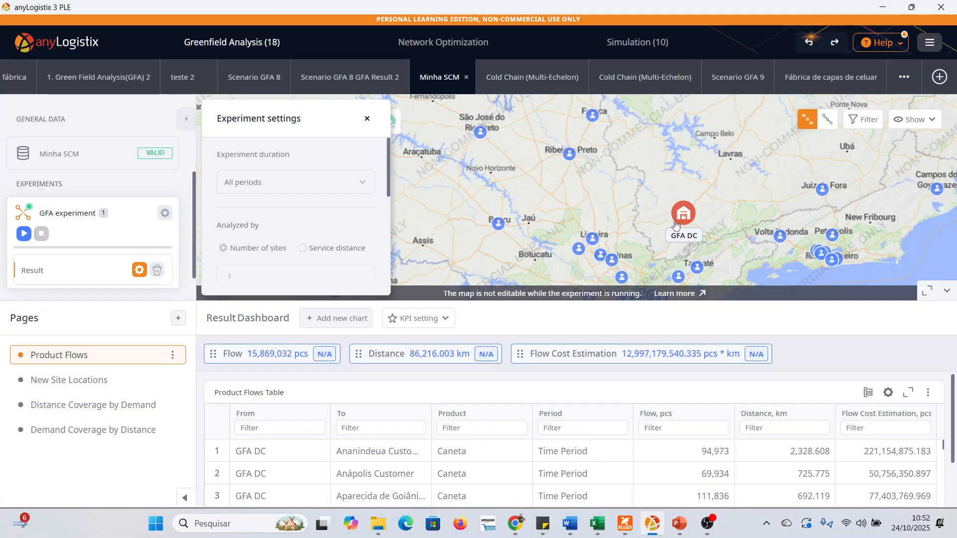
pyautogui.scroll(1, 690, 220)
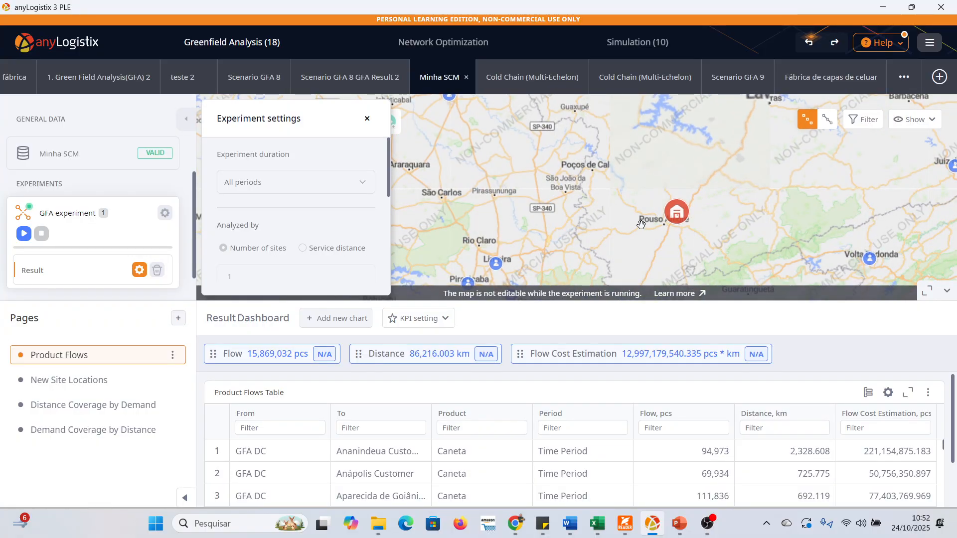
pyautogui.scroll(1, 593, 229)
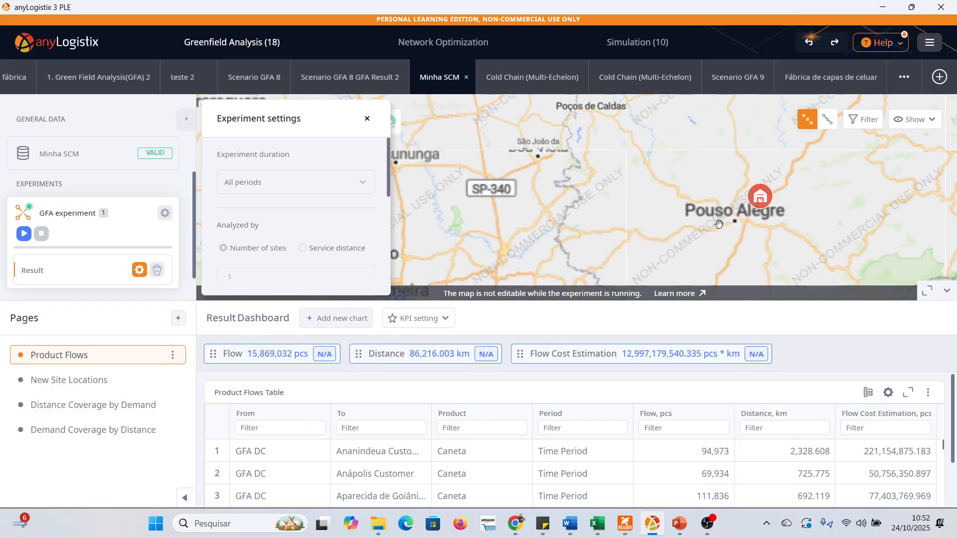
pyautogui.scroll(-3, 721, 195)
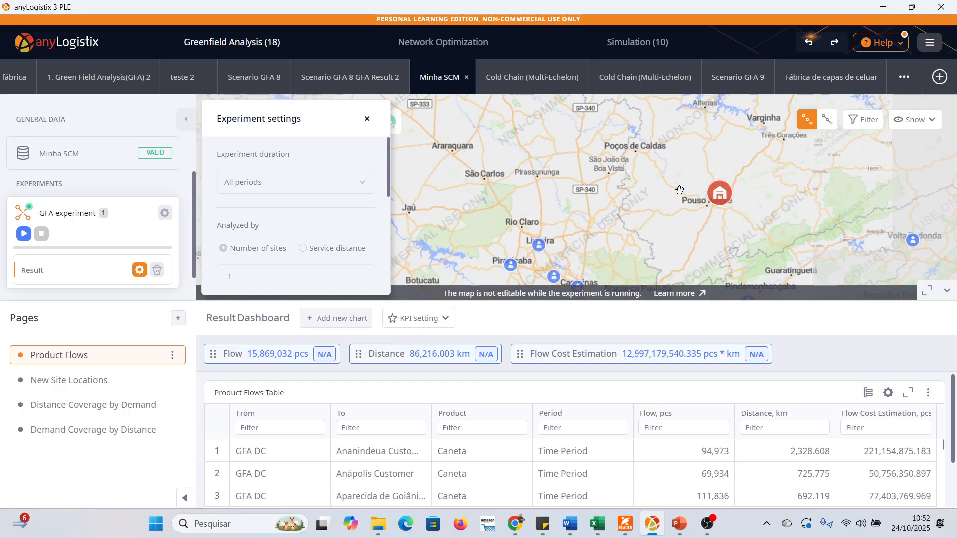
pyautogui.scroll(-3, 682, 194)
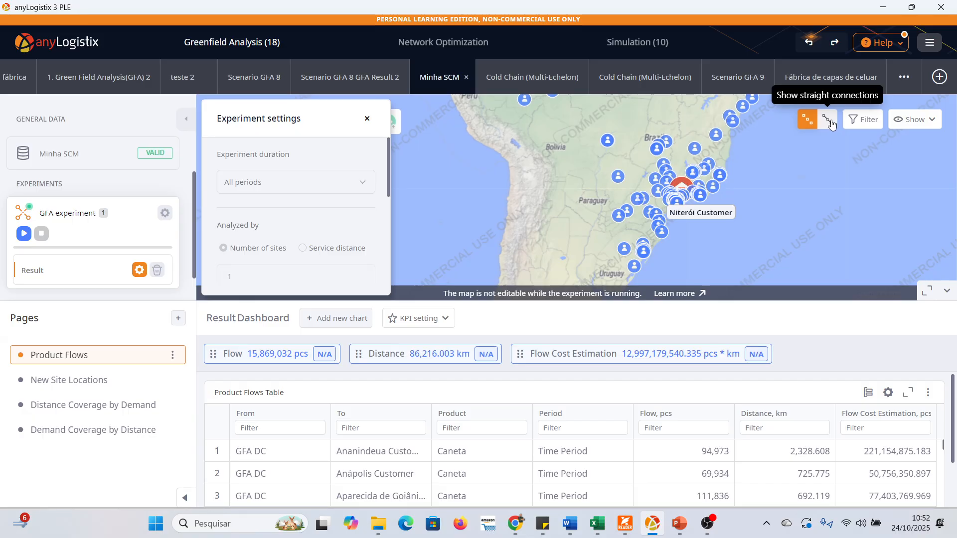
# Show straight connections on the map and inspect the flows from the GFA DC to customers across Brazil
pyautogui.click(831, 122)
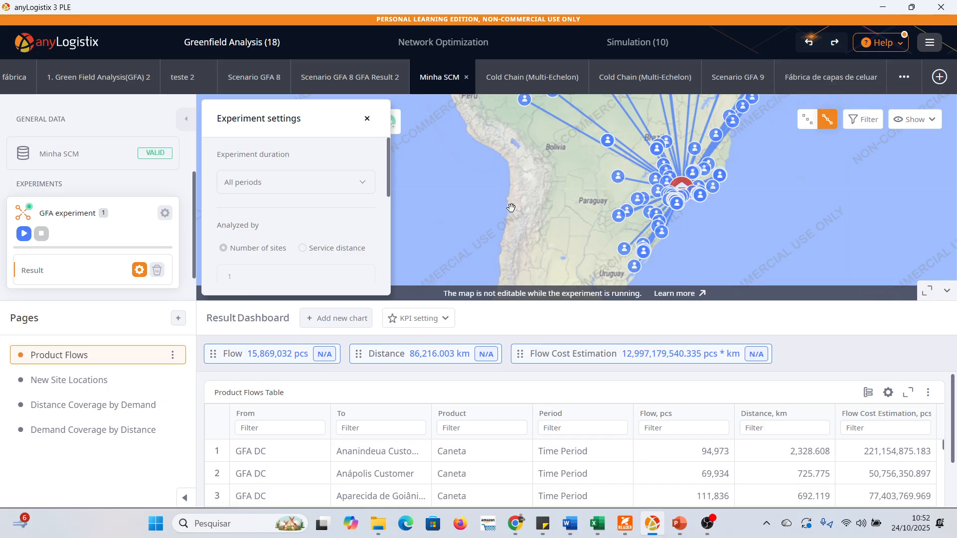
pyautogui.scroll(4, 640, 186)
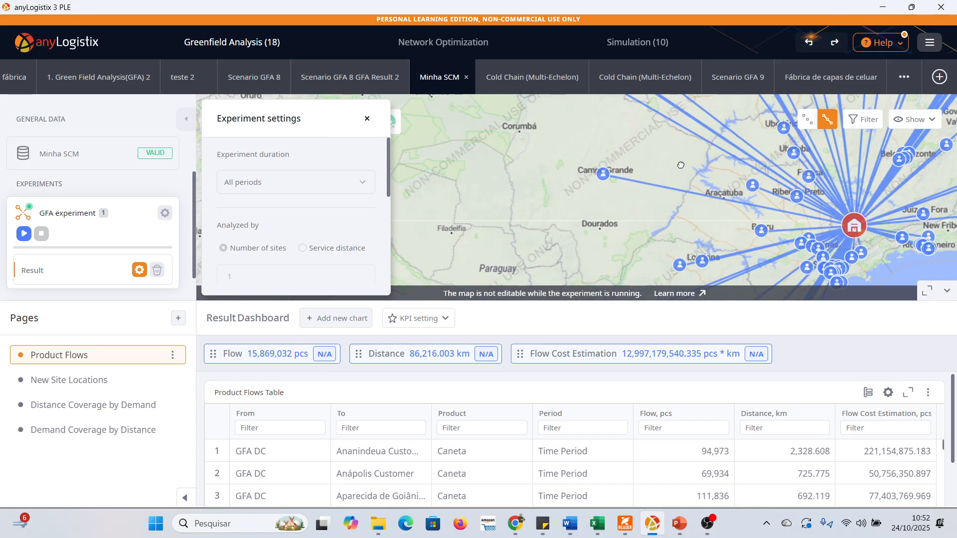
pyautogui.moveTo(681, 165); pyautogui.dragTo(631, 184)
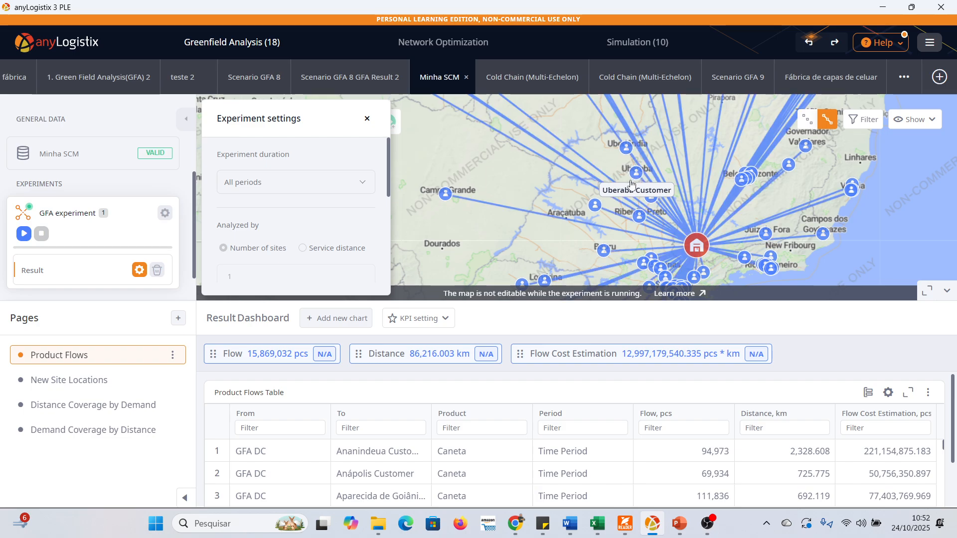
pyautogui.scroll(-4, 631, 184)
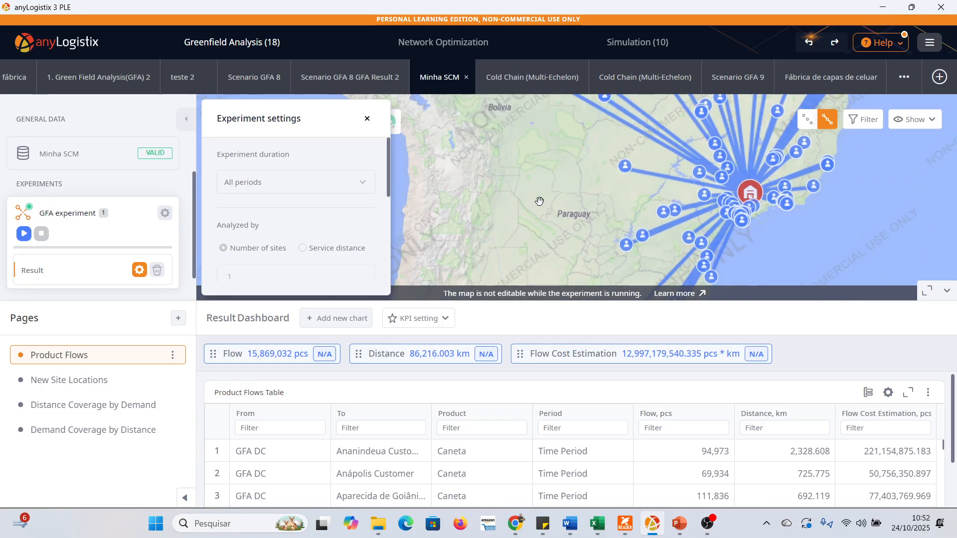
pyautogui.scroll(-2, 542, 200)
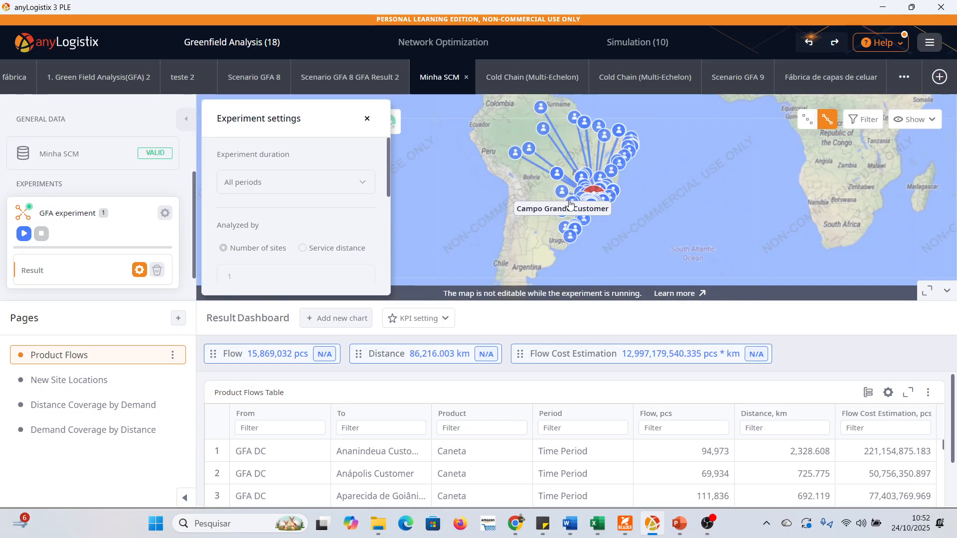
pyautogui.scroll(2, 628, 207)
pyautogui.scroll(-2, 628, 208)
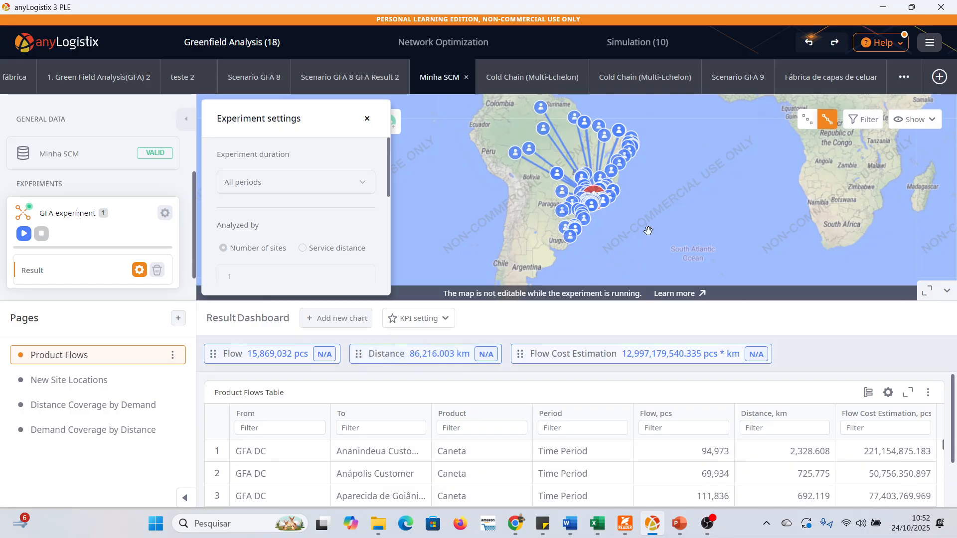
pyautogui.scroll(-5, 361, 225)
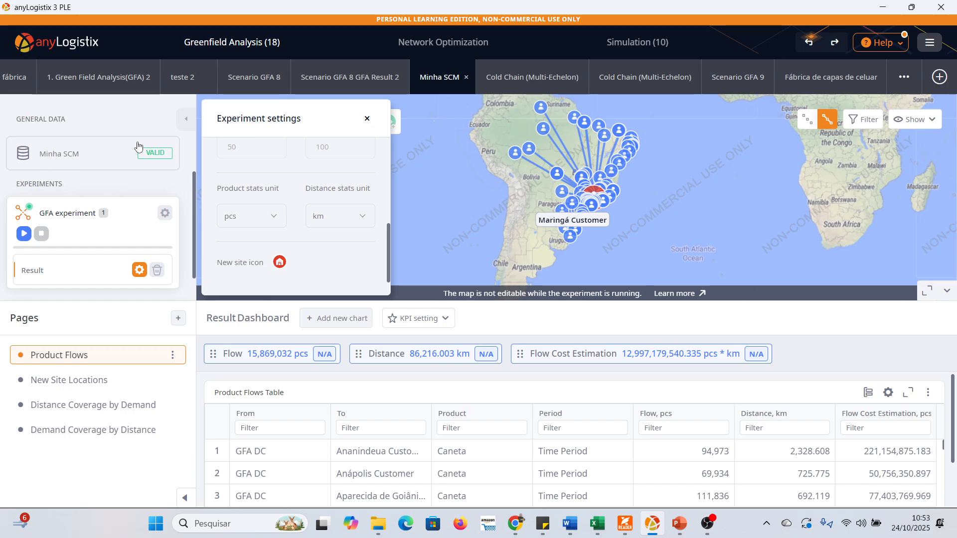
# Set the GFA experiment to be analyzed by service distance with a value of 50 and try to run it
pyautogui.click(61, 158)
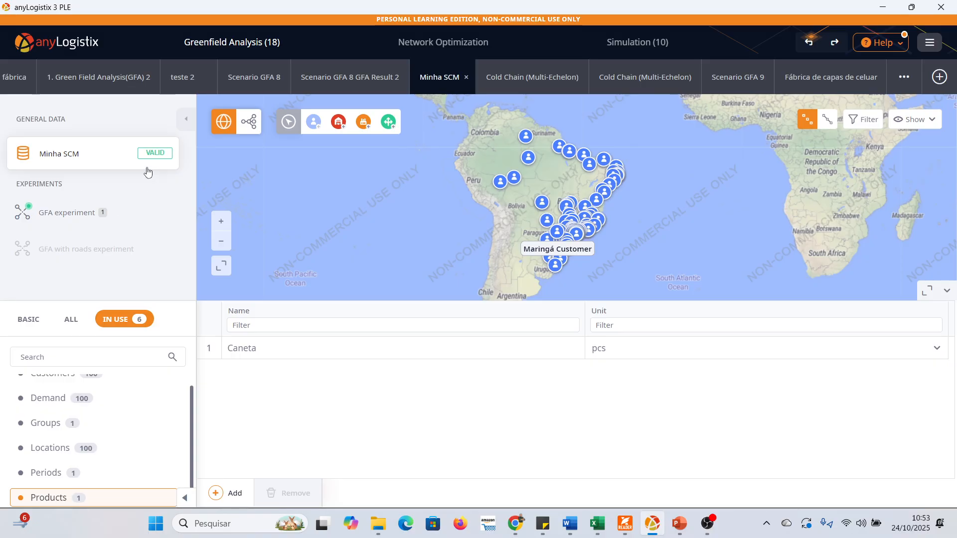
pyautogui.click(79, 215)
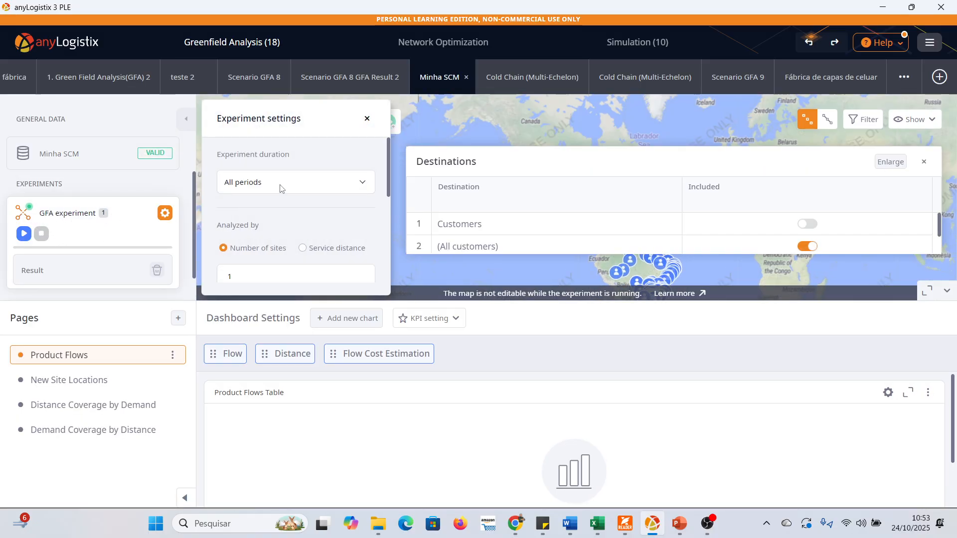
pyautogui.click(327, 249)
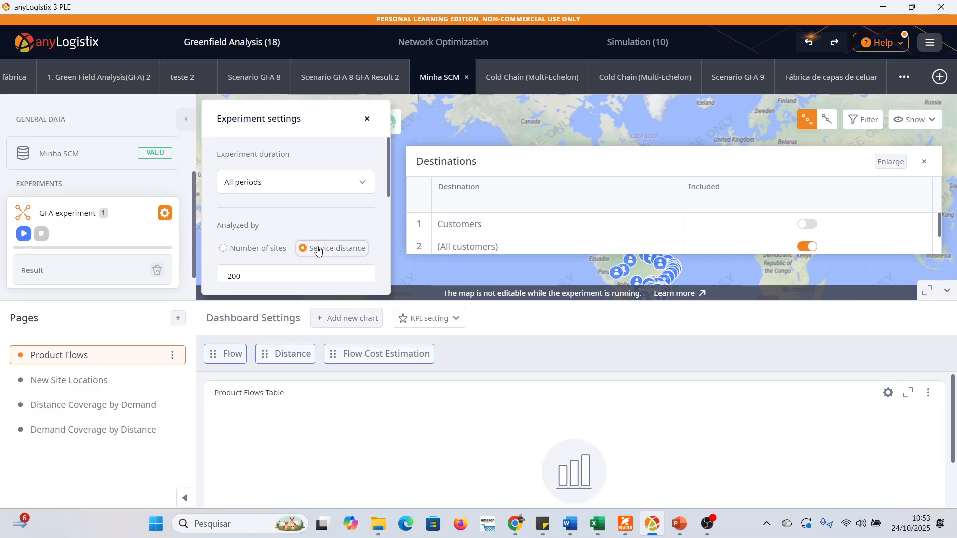
pyautogui.click(276, 276)
pyautogui.doubleClick(277, 276)
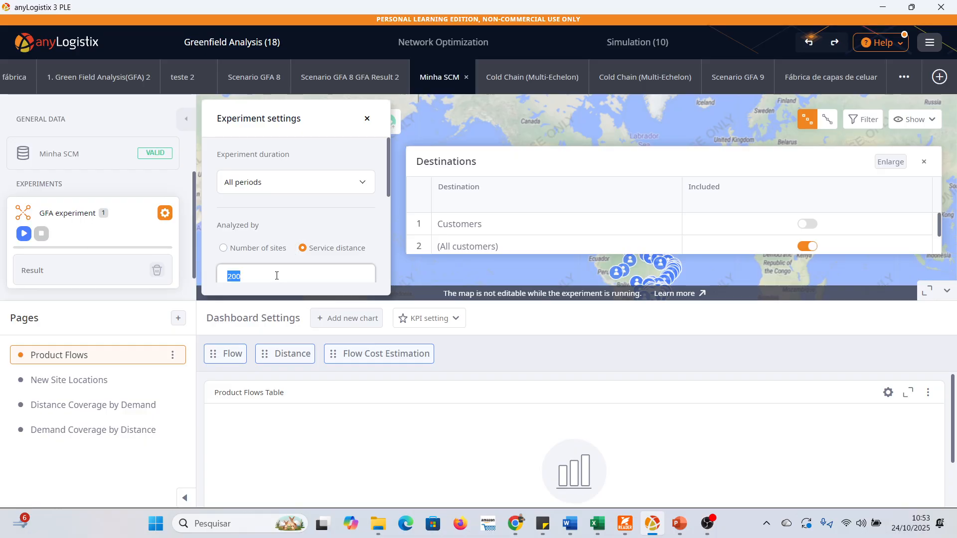
pyautogui.write('50')
pyautogui.scroll(-3, 291, 230)
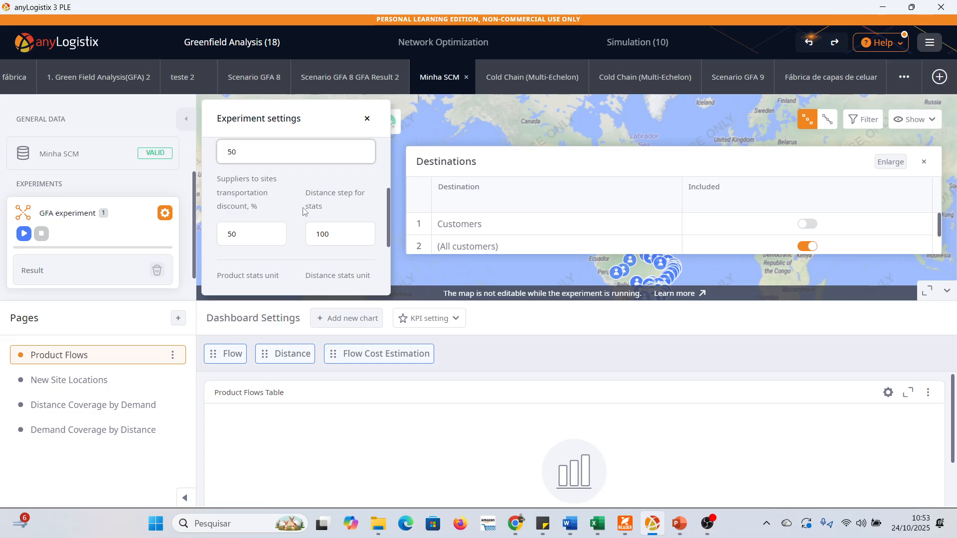
pyautogui.scroll(-2, 302, 214)
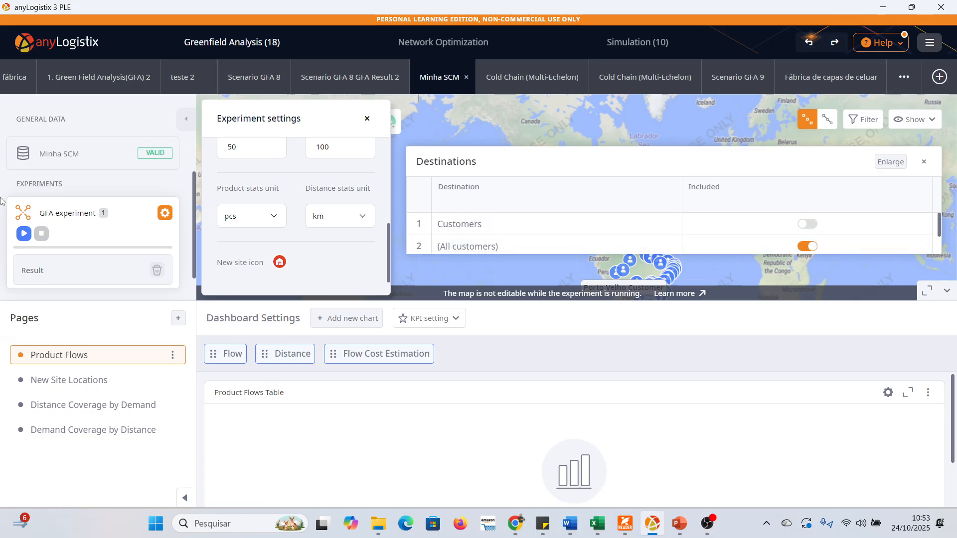
pyautogui.click(24, 234)
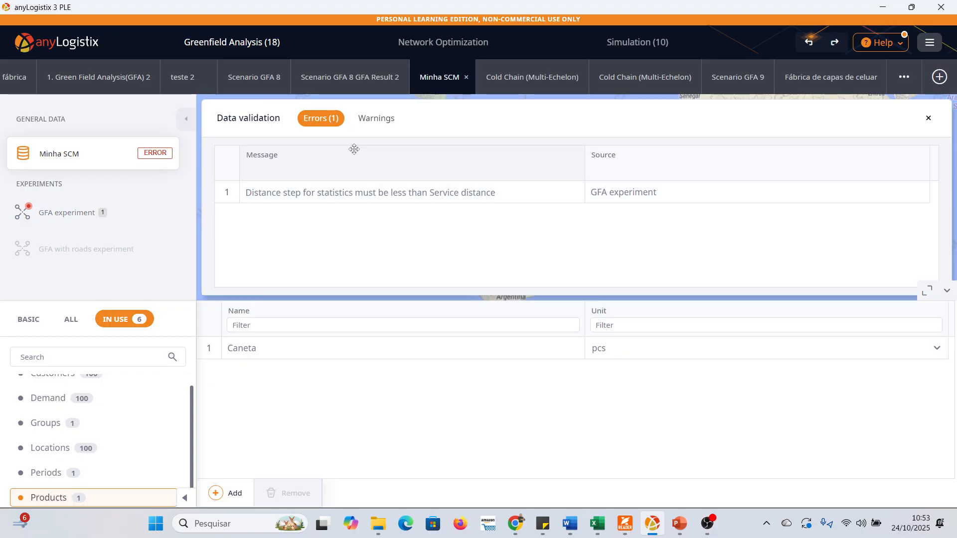
pyautogui.click(928, 118)
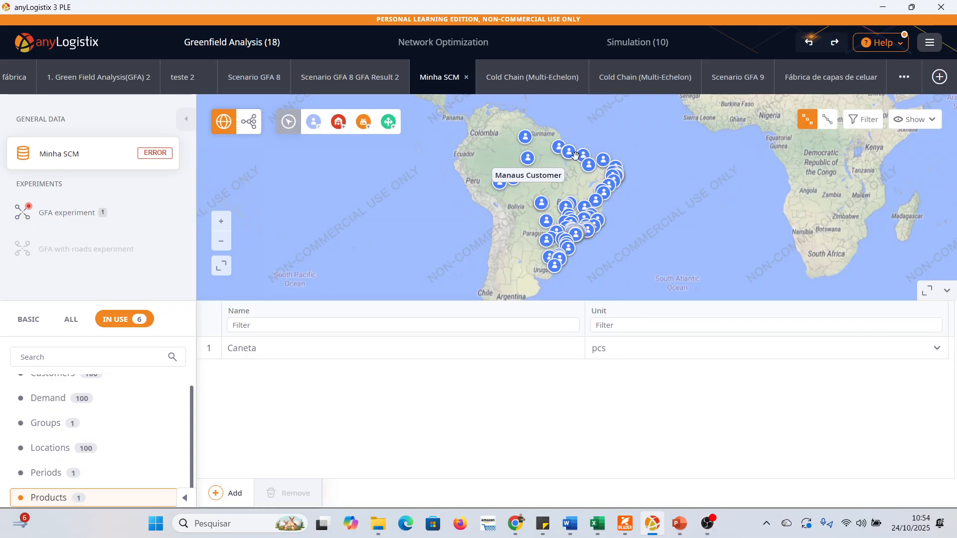
# Review the GFA experiment's distance settings and the scenario's data validation errors
pyautogui.click(55, 212)
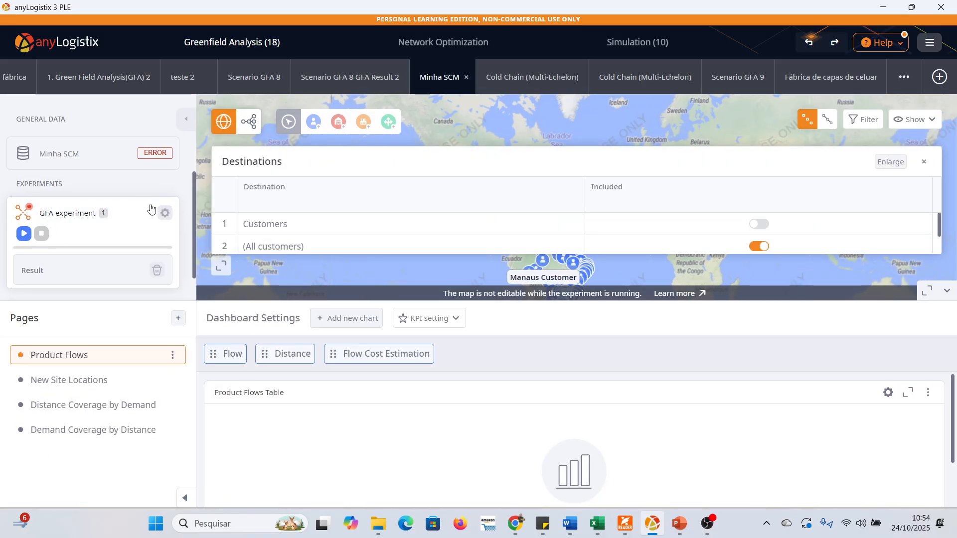
pyautogui.click(165, 213)
pyautogui.scroll(-1, 273, 190)
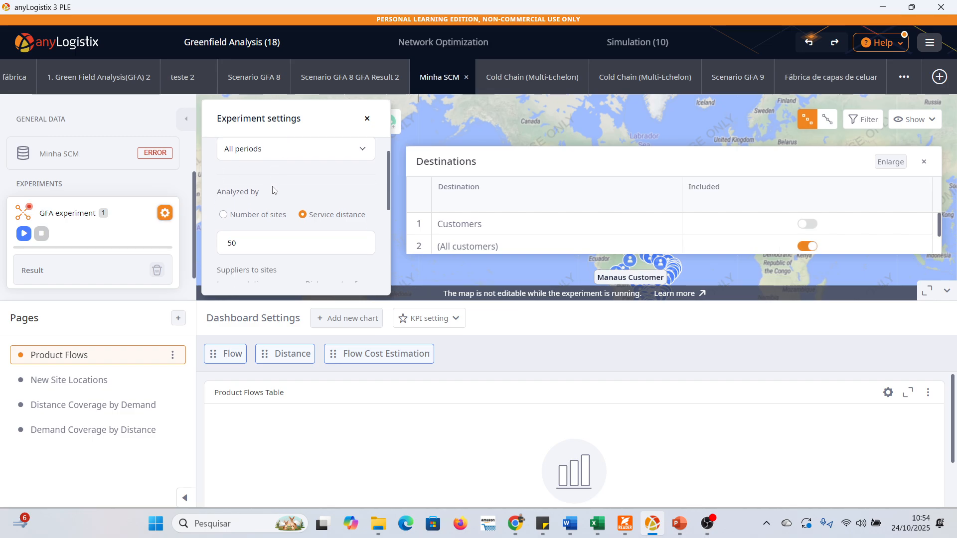
pyautogui.scroll(-3, 272, 190)
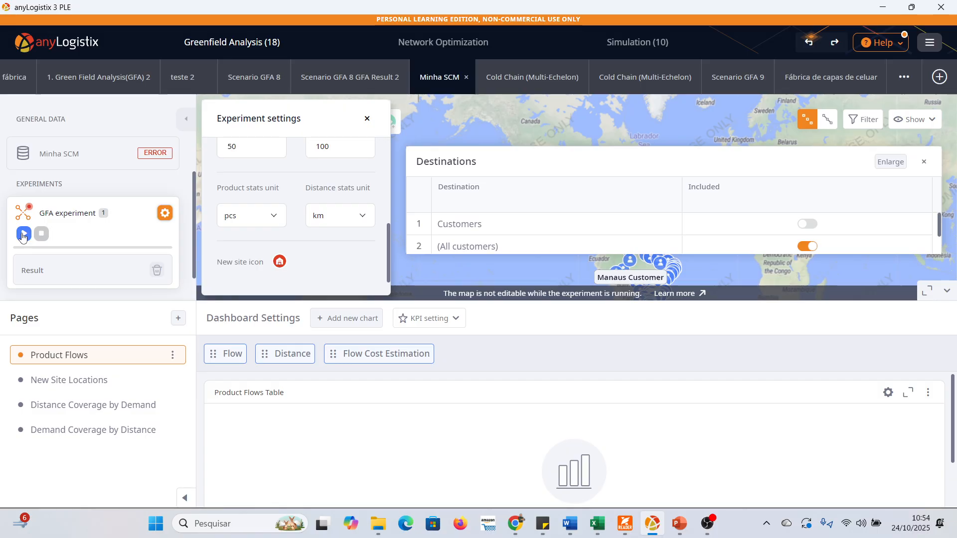
pyautogui.click(155, 153)
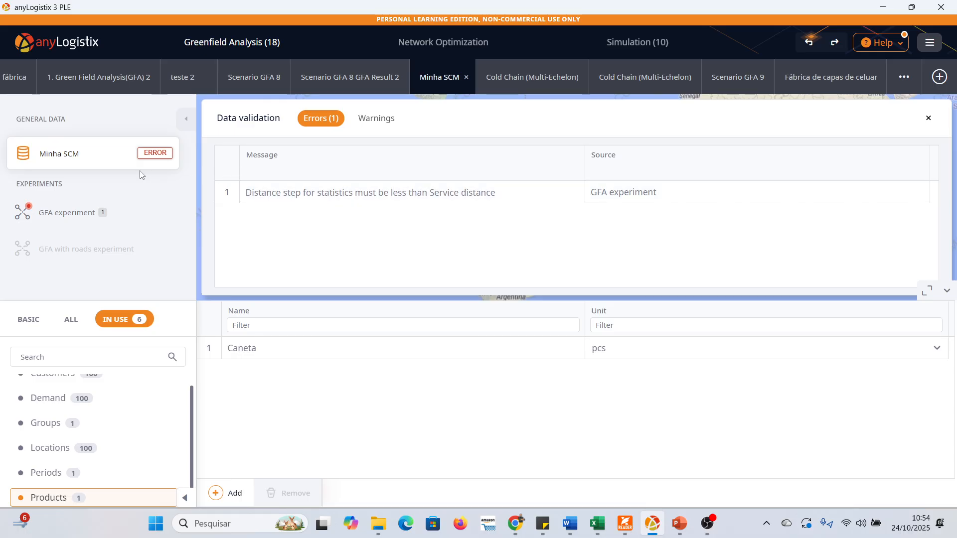
pyautogui.click(163, 161)
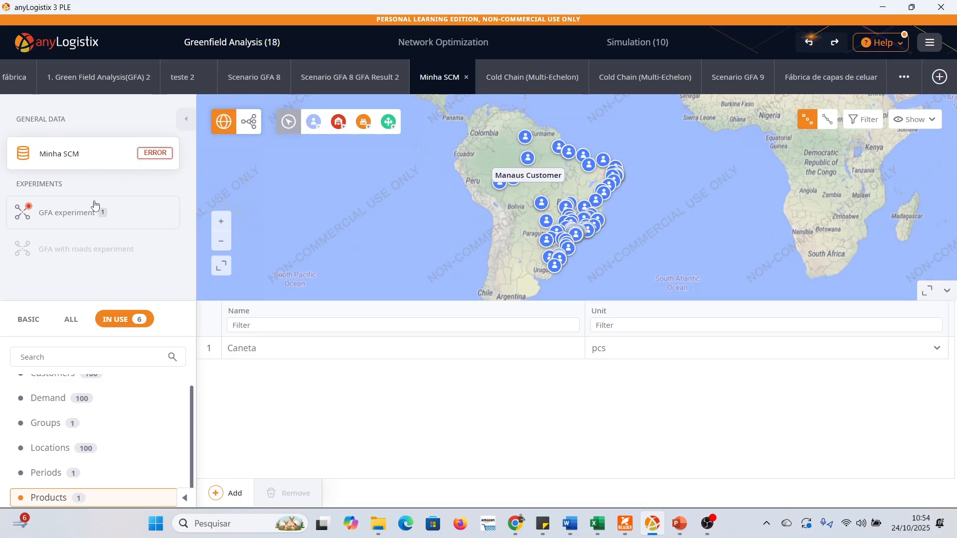
# Set the GFA experiment's service distance to 500
pyautogui.click(81, 218)
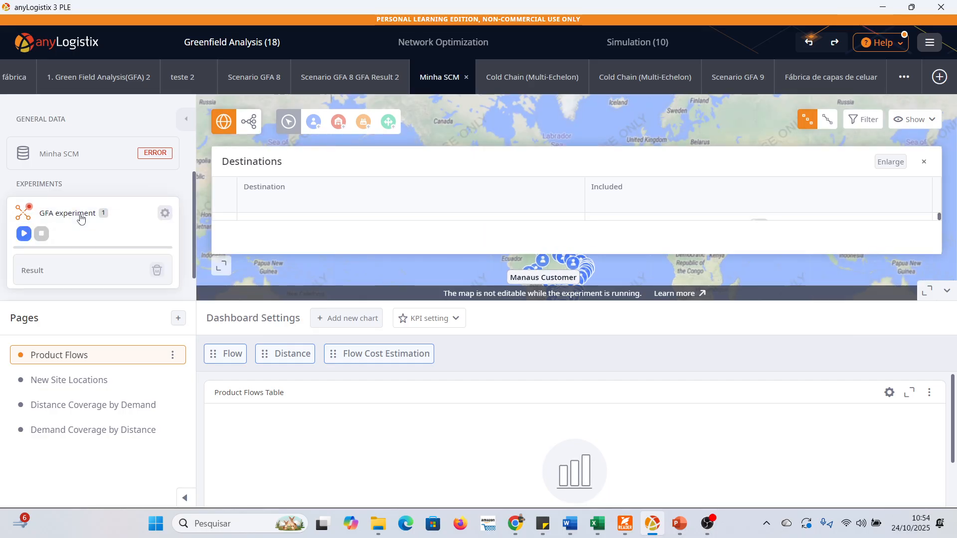
pyautogui.click(165, 214)
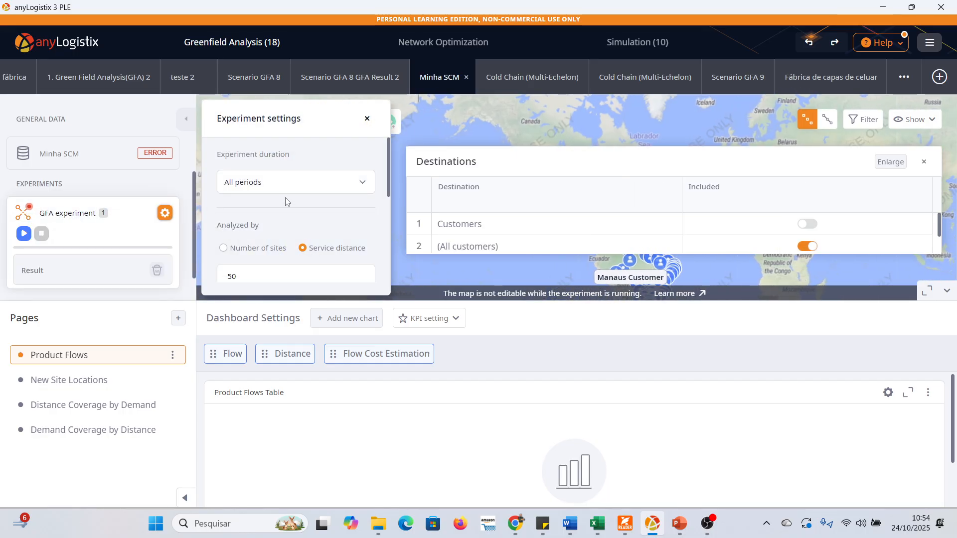
pyautogui.scroll(-1, 284, 217)
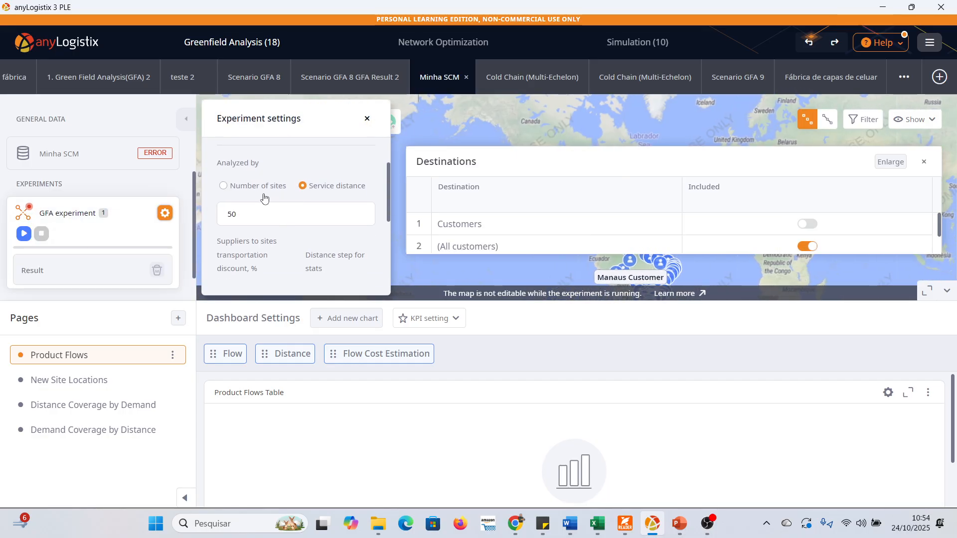
pyautogui.click(263, 216)
pyautogui.doubleClick(264, 218)
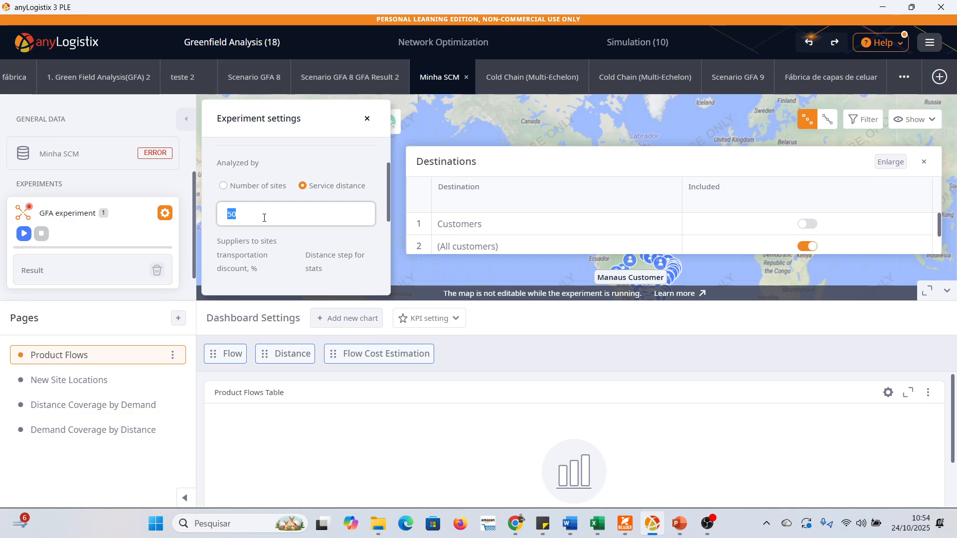
pyautogui.write('500')
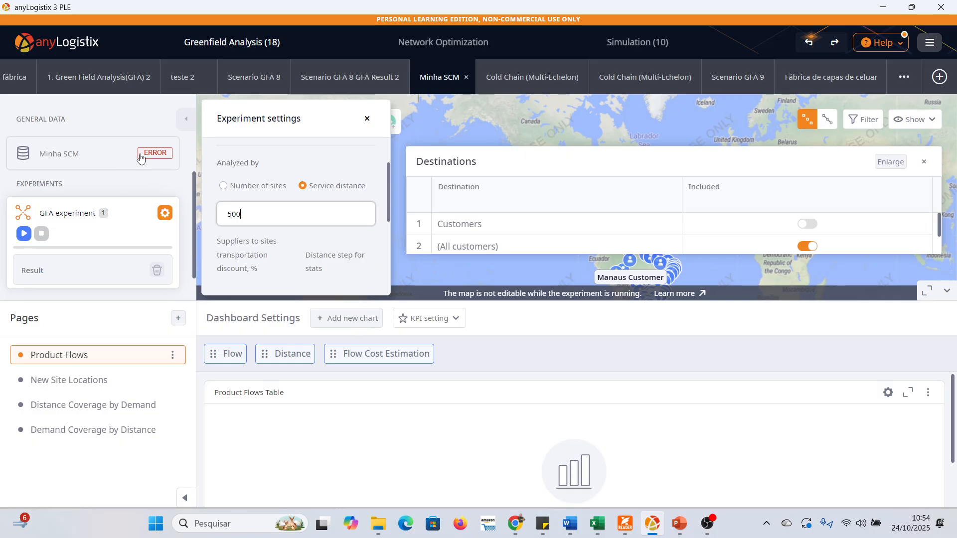
pyautogui.scroll(-5, 277, 195)
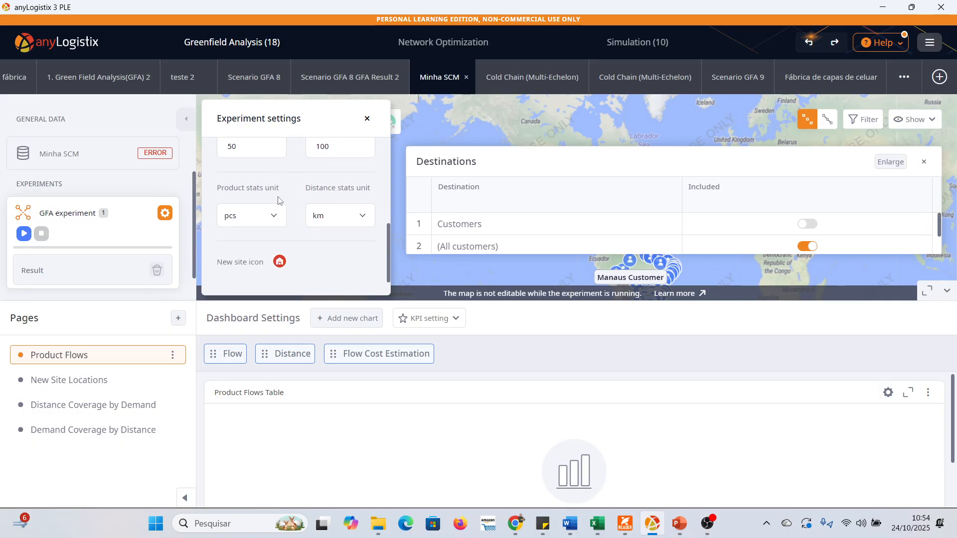
# Check the scenario's validation messages and rerun the GFA experiment with the new service distance
pyautogui.click(156, 153)
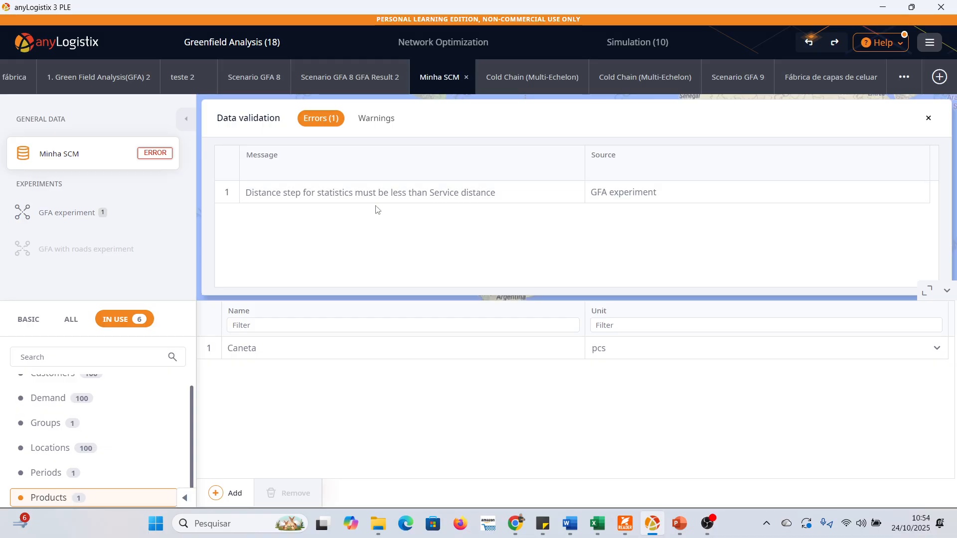
pyautogui.click(54, 211)
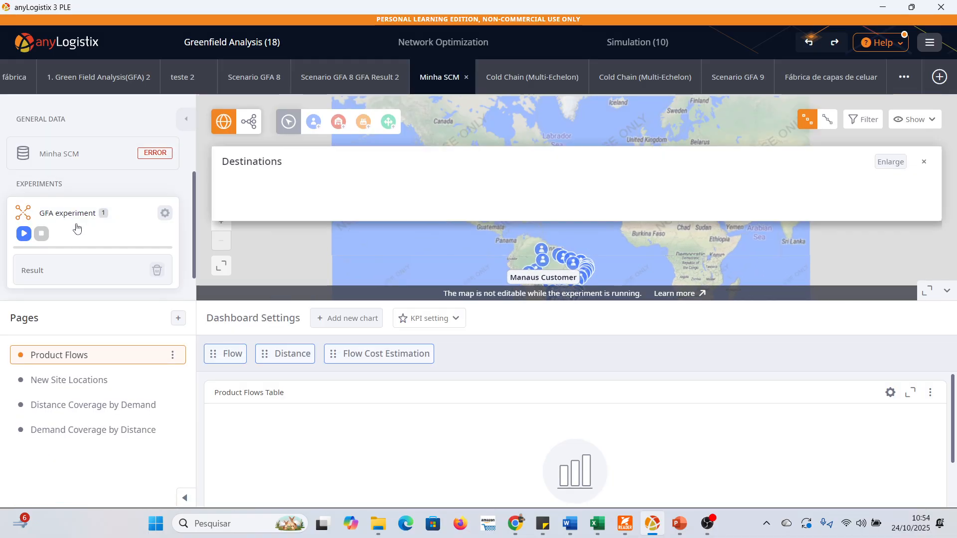
pyautogui.click(24, 234)
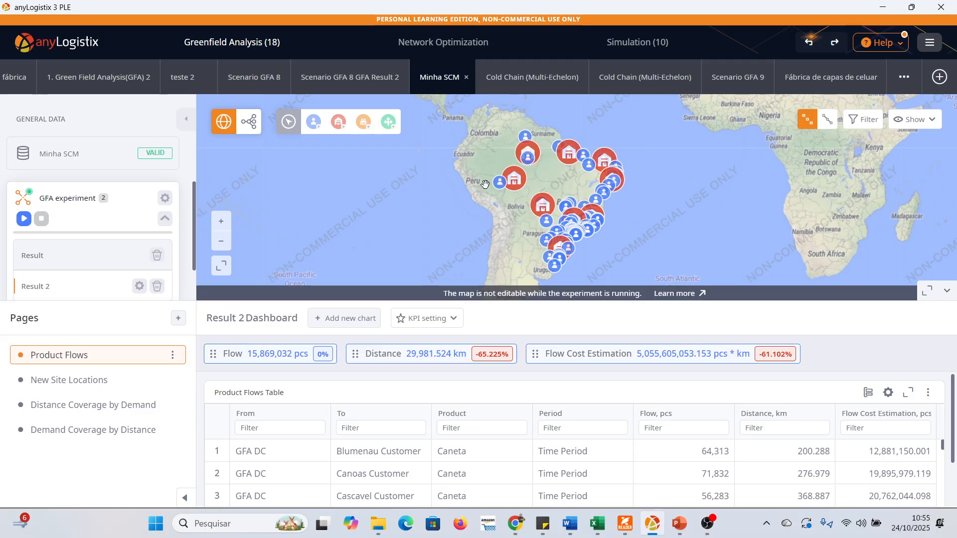
# Compare the straight-line flows from the proposed sites to customers on the map for Result 2 and the first Result
pyautogui.click(827, 119)
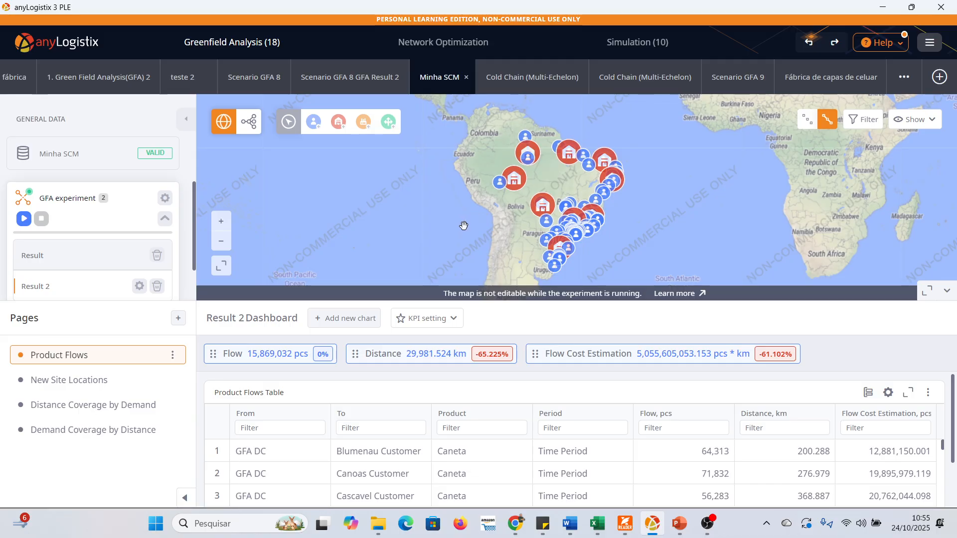
pyautogui.click(808, 120)
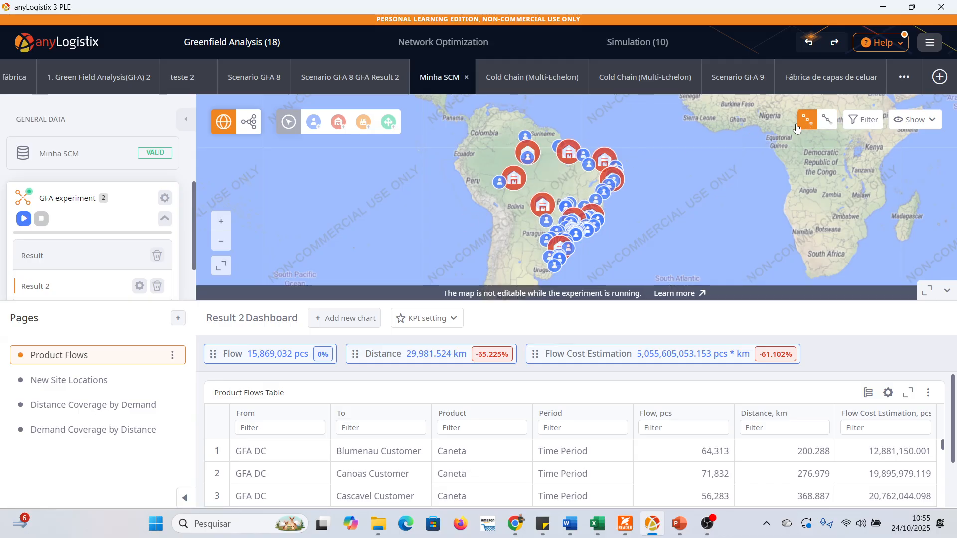
pyautogui.click(828, 120)
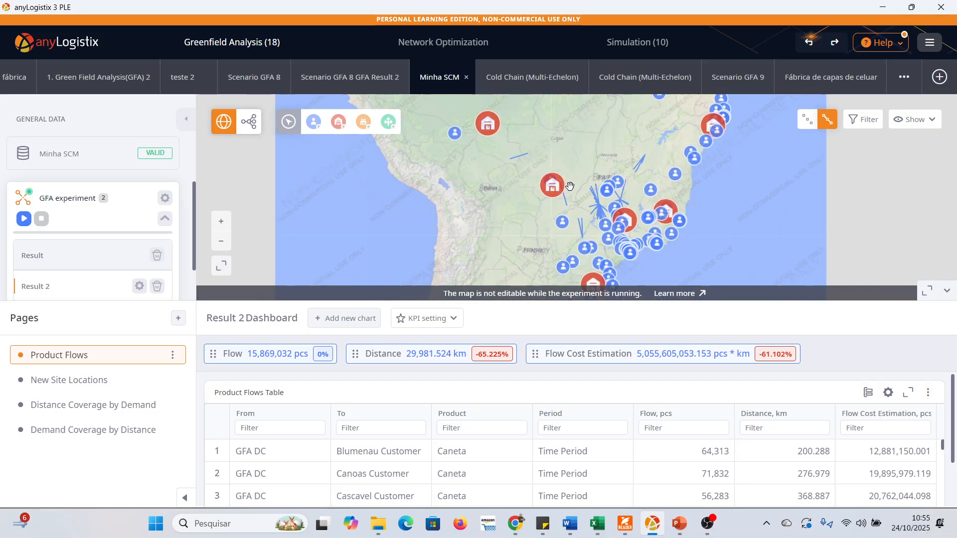
pyautogui.scroll(1, 570, 187)
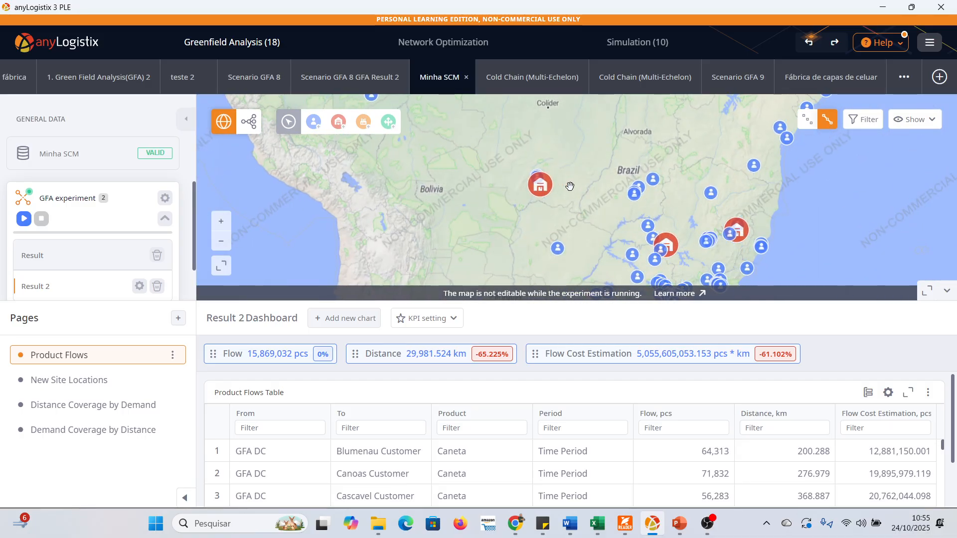
pyautogui.scroll(-2, 570, 186)
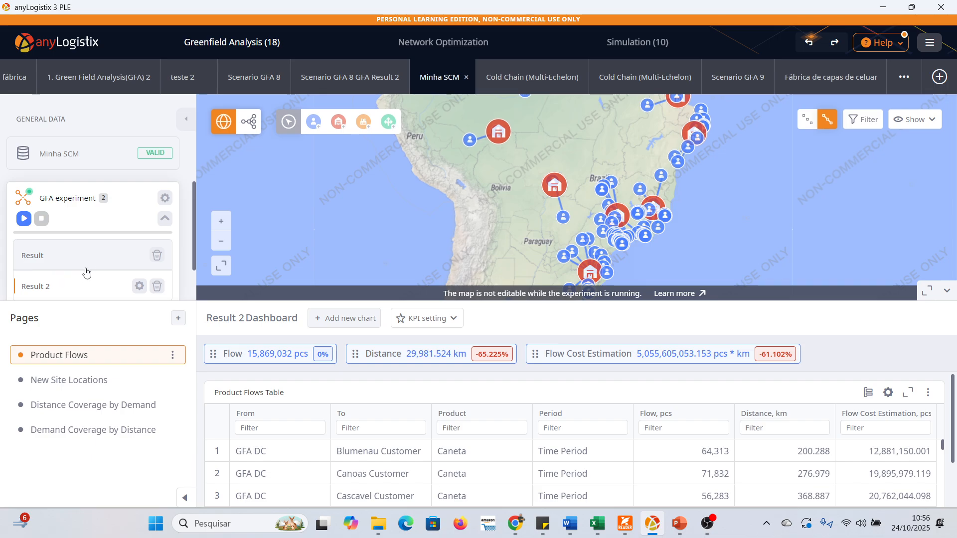
pyautogui.click(60, 265)
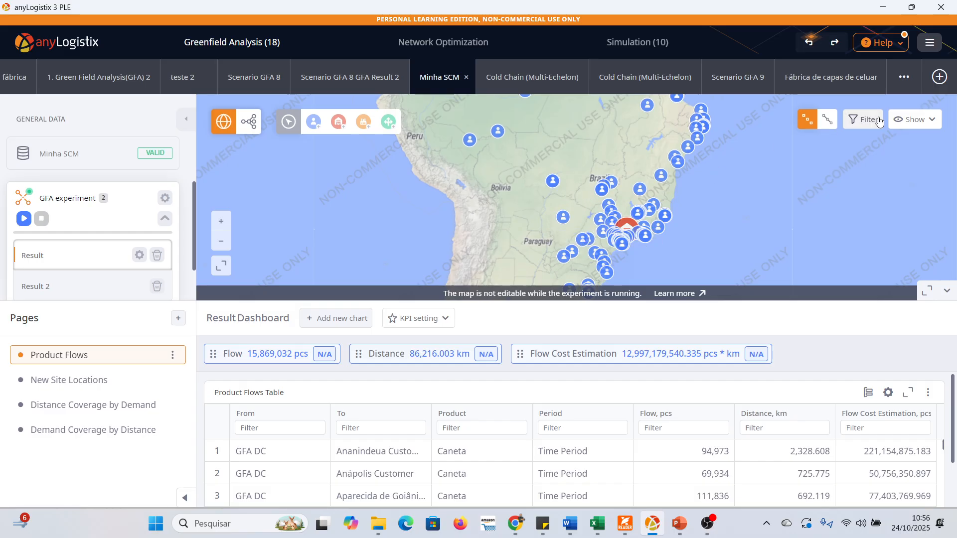
pyautogui.click(829, 121)
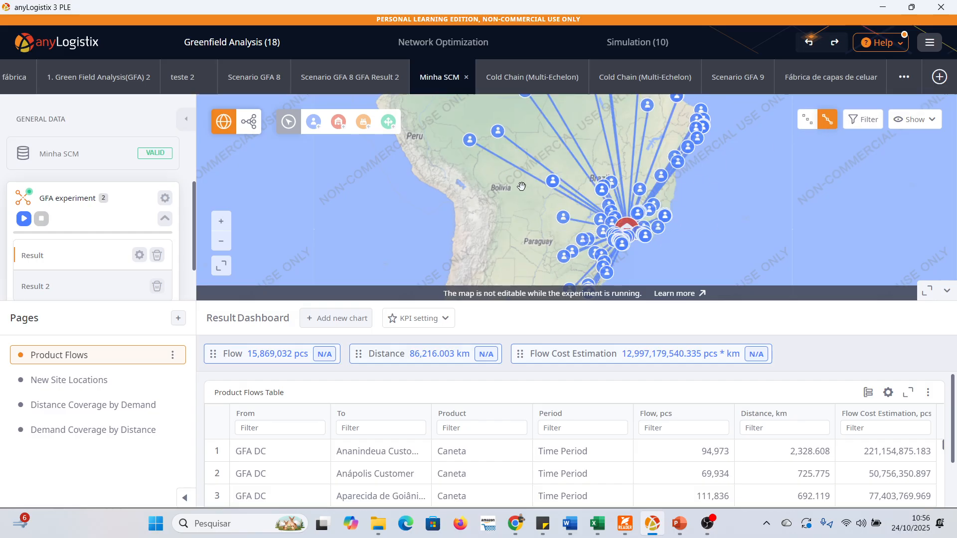
# Convert the first GFA Result into a new SIM scenario named "Minha SCM com fábrica"
pyautogui.rightClick(33, 259)
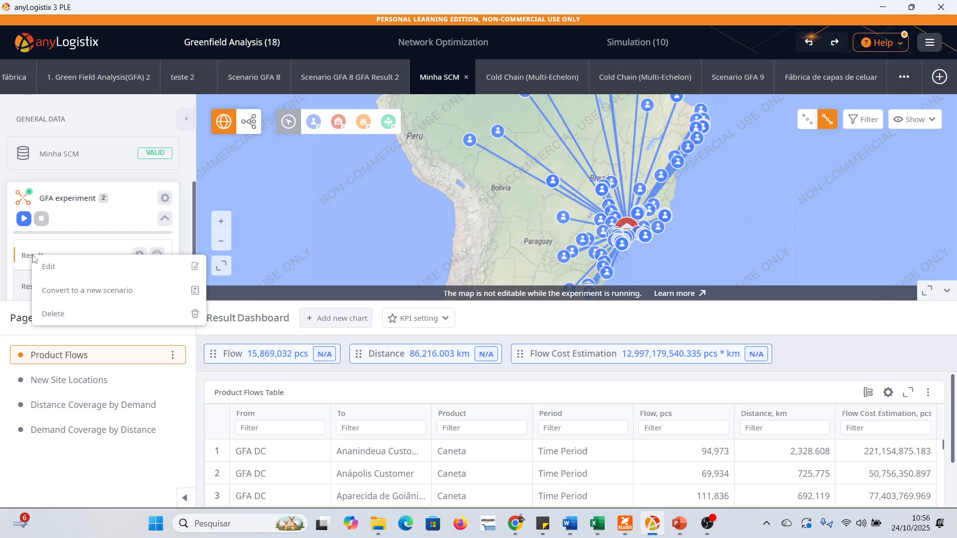
pyautogui.click(112, 296)
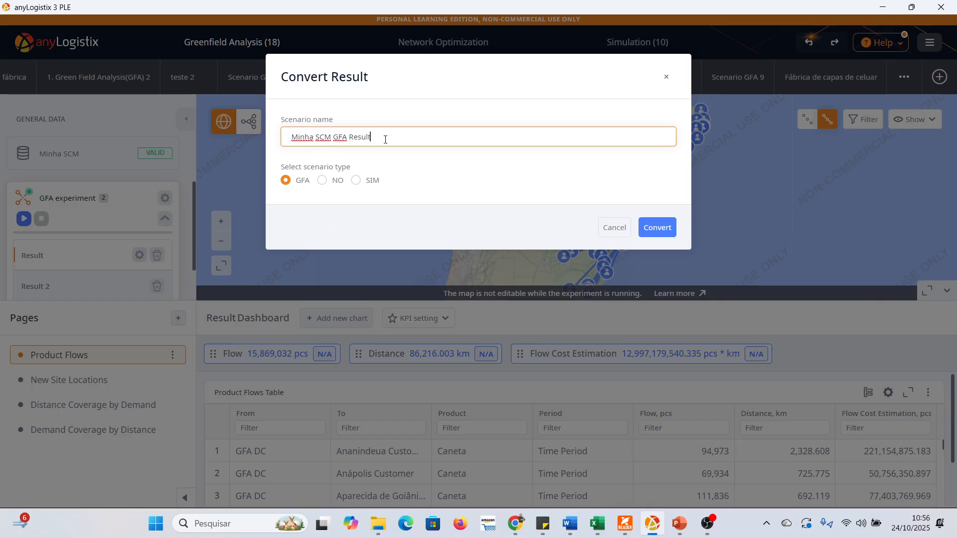
pyautogui.press('BackSpace')
pyautogui.press('BackSpace')
pyautogui.press('BackSpace')
pyautogui.press('BackSpace')
pyautogui.press('BackSpace')
pyautogui.press('BackSpace')
pyautogui.press('BackSpace')
pyautogui.press('BackSpace')
pyautogui.press('BackSpace')
pyautogui.press('BackSpace')
pyautogui.write('co')
pyautogui.click(356, 181)
pyautogui.click(658, 228)
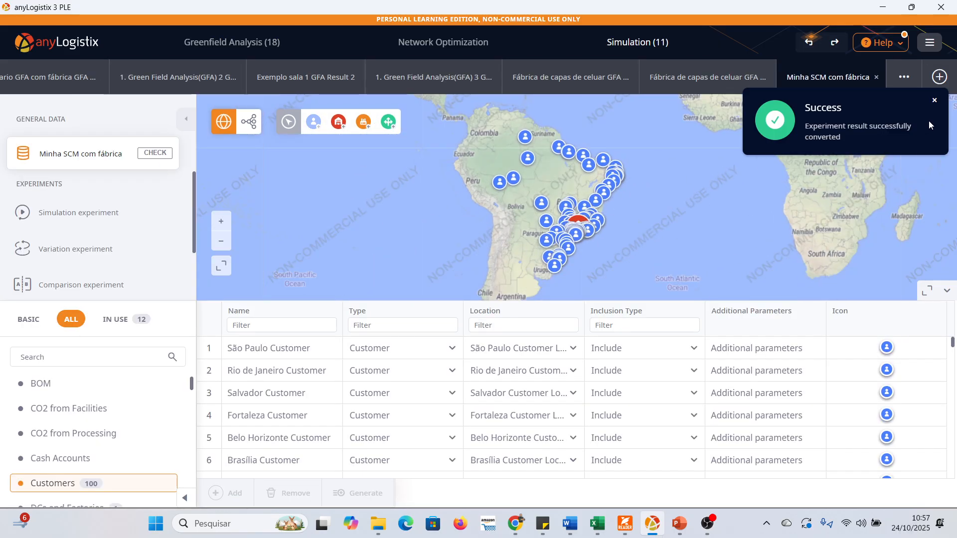
pyautogui.click(935, 102)
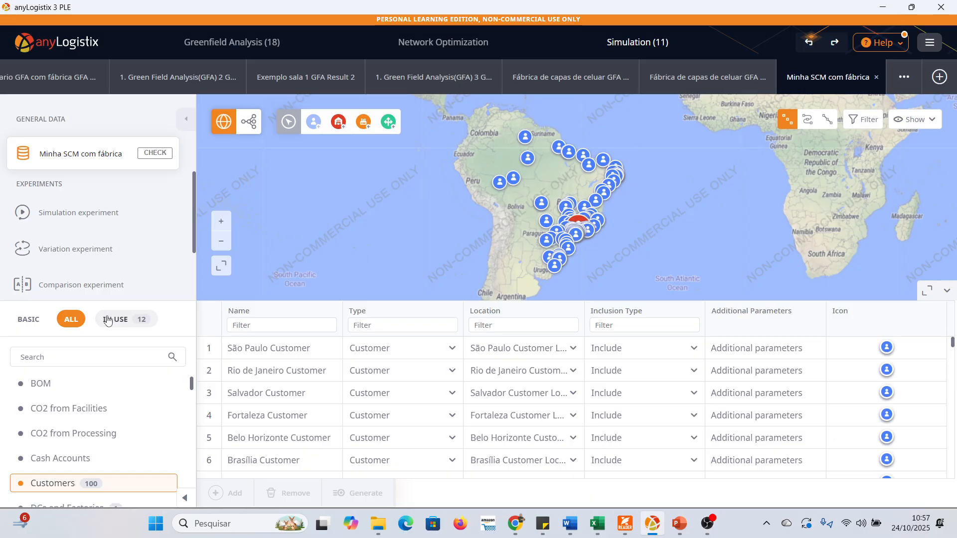
# Display the actual road routes between the GFA DC and its customers on the map
pyautogui.click(808, 122)
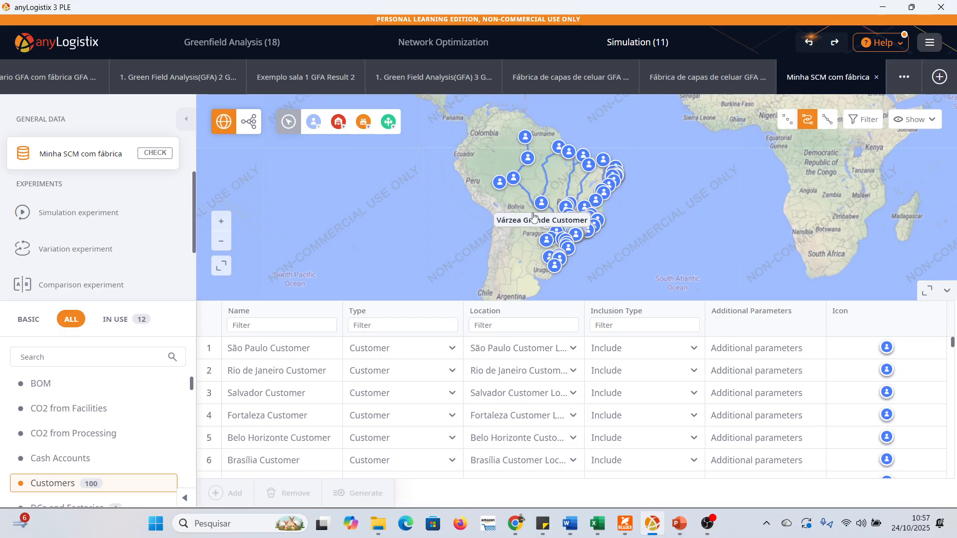
pyautogui.scroll(1, 511, 210)
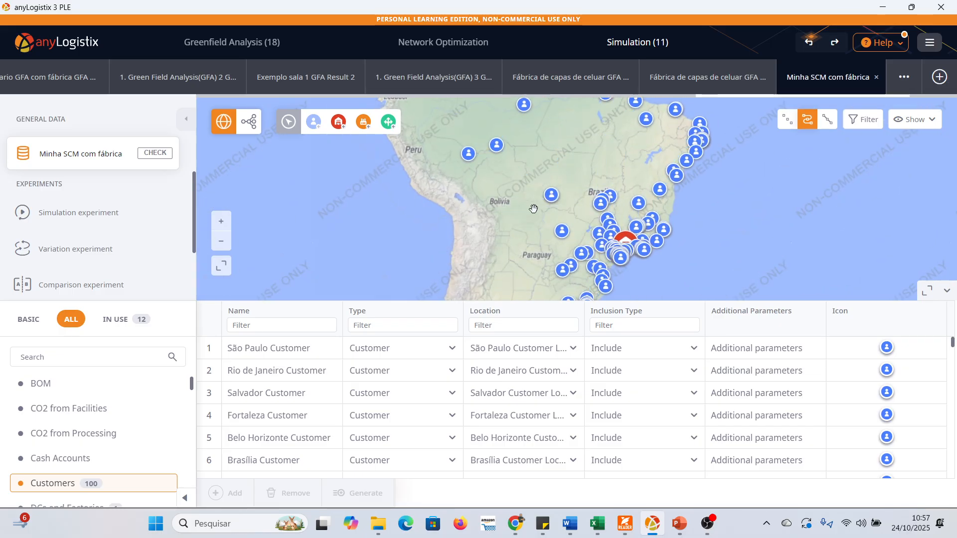
pyautogui.scroll(1, 577, 194)
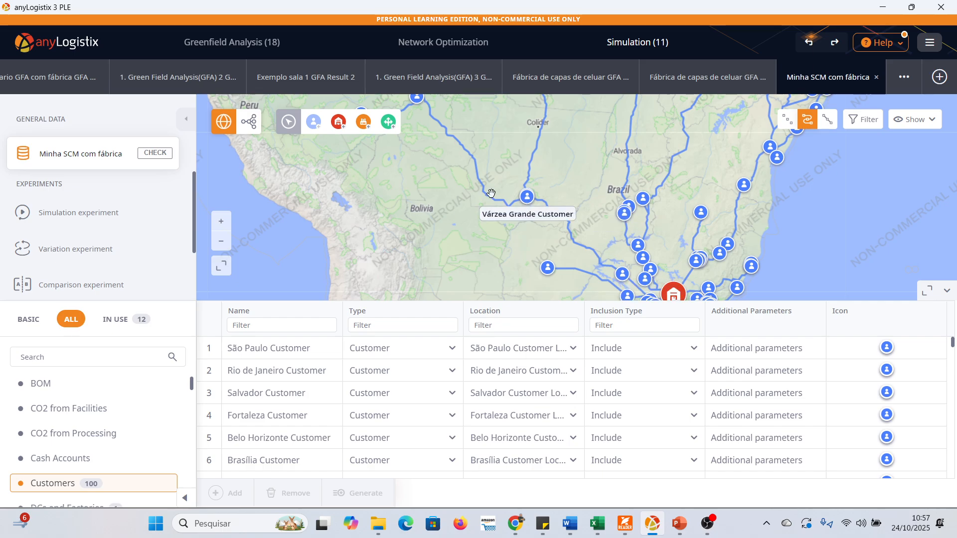
# List only the in-use tables and review the DCs and Factories, Demand, Groups and Inventory data
pyautogui.click(111, 326)
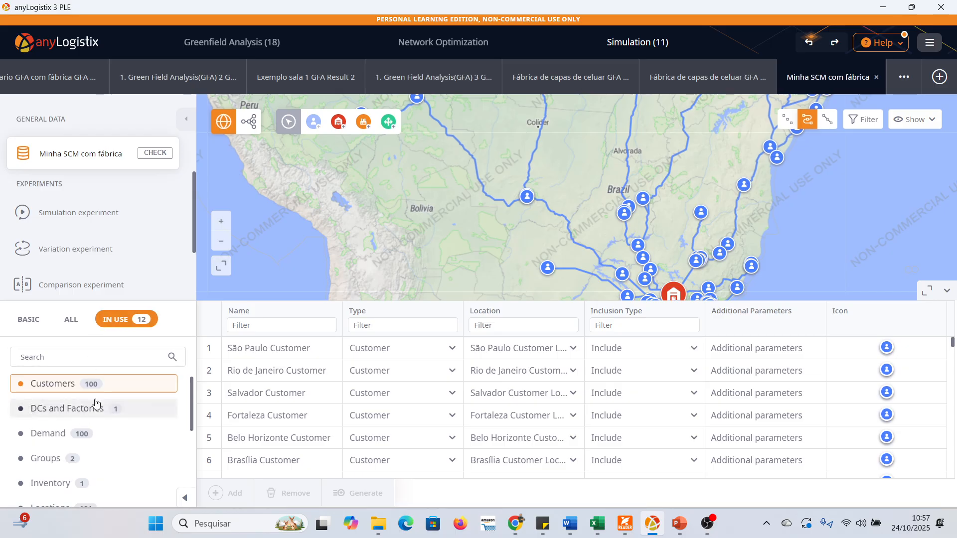
pyautogui.click(61, 414)
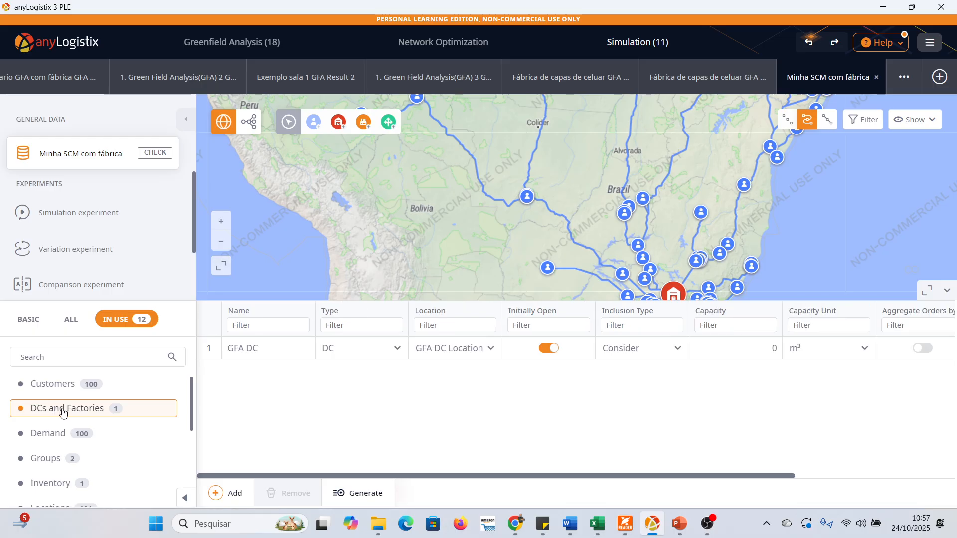
pyautogui.doubleClick(267, 347)
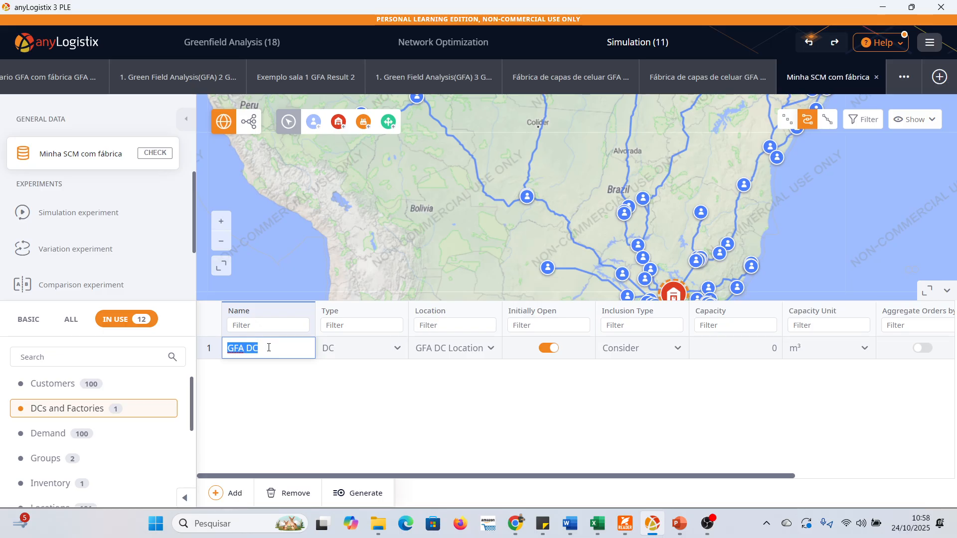
pyautogui.click(47, 435)
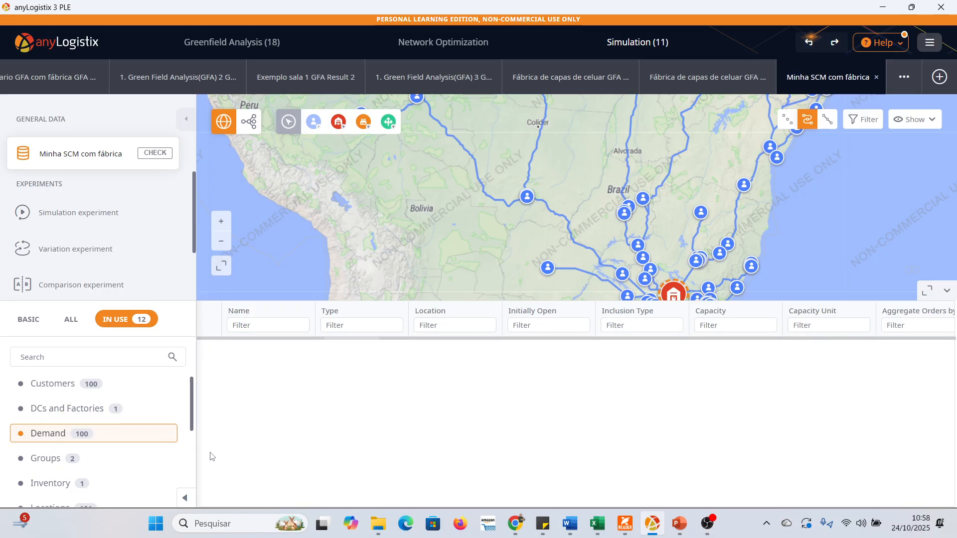
pyautogui.click(51, 465)
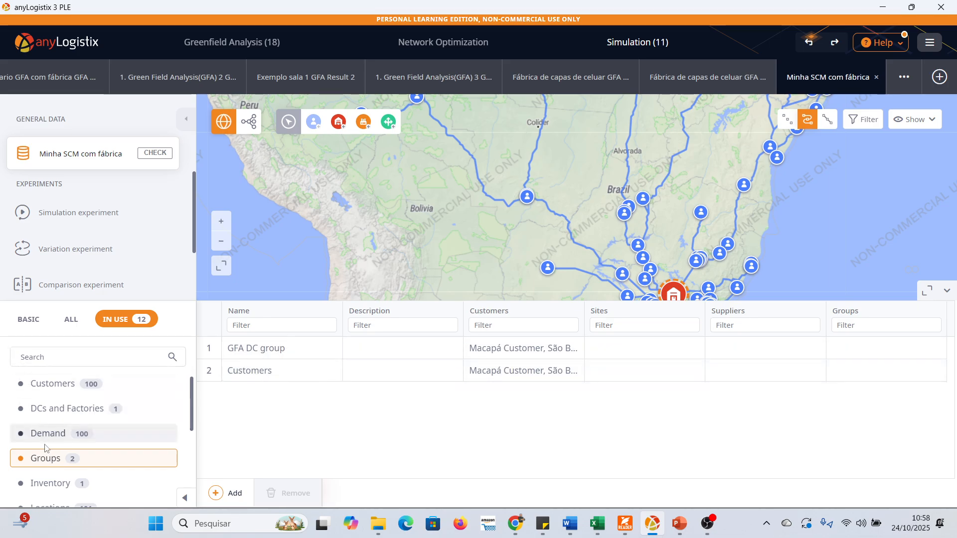
pyautogui.click(40, 486)
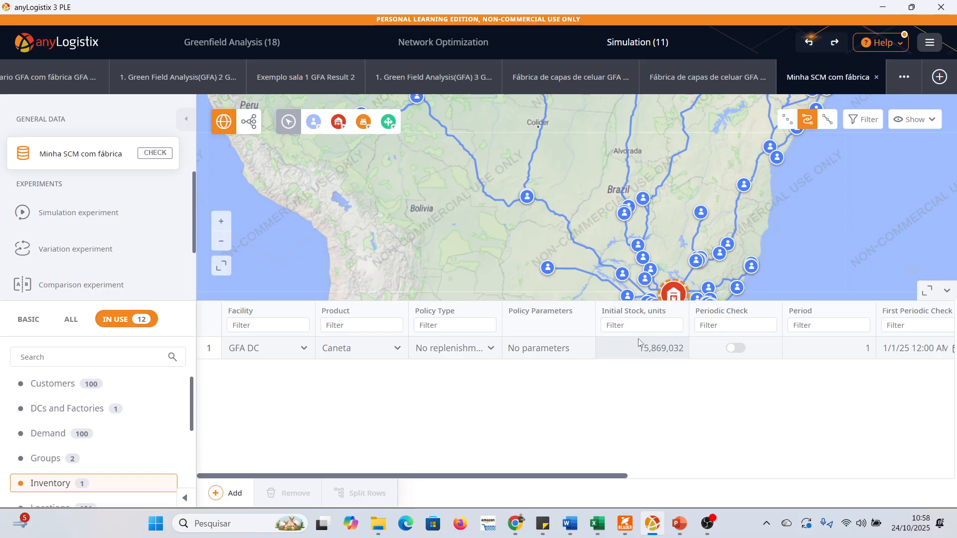
pyautogui.scroll(-3, 138, 425)
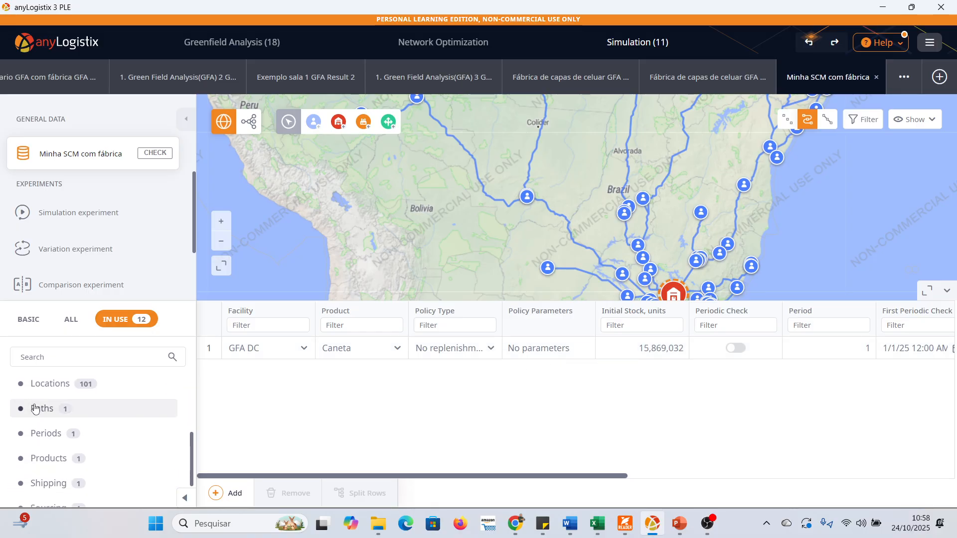
# Review the Locations, Paths and Periods tables, including the path's cost parameters and available cost calculation types
pyautogui.click(55, 383)
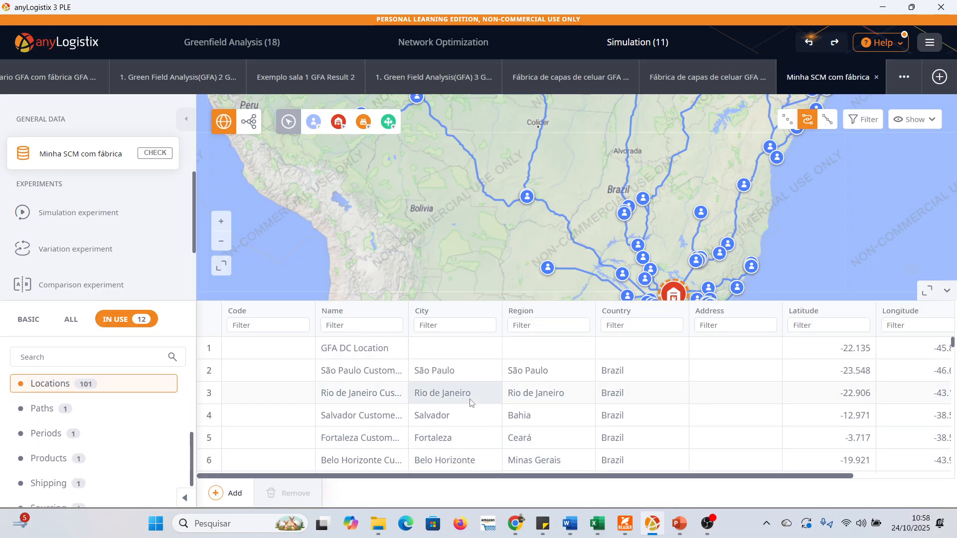
pyautogui.click(37, 408)
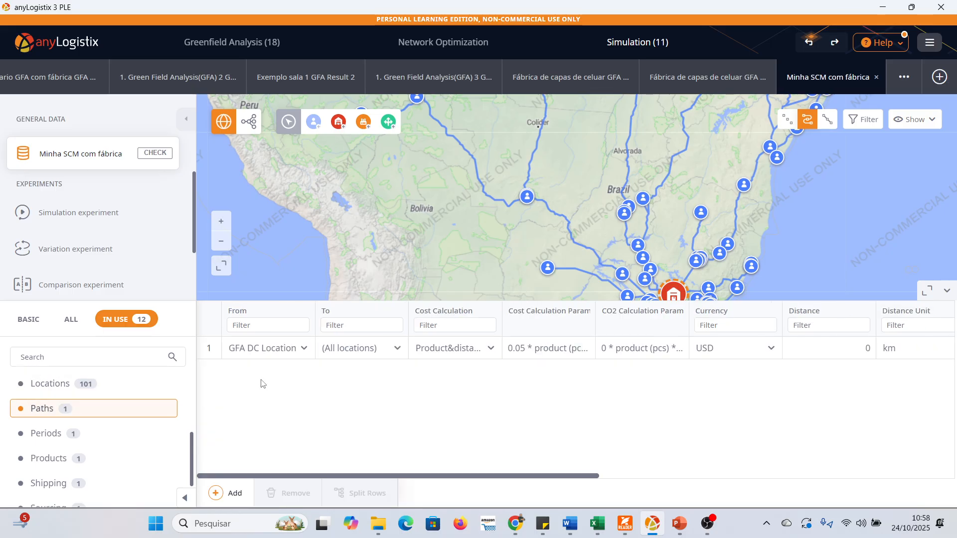
pyautogui.click(546, 349)
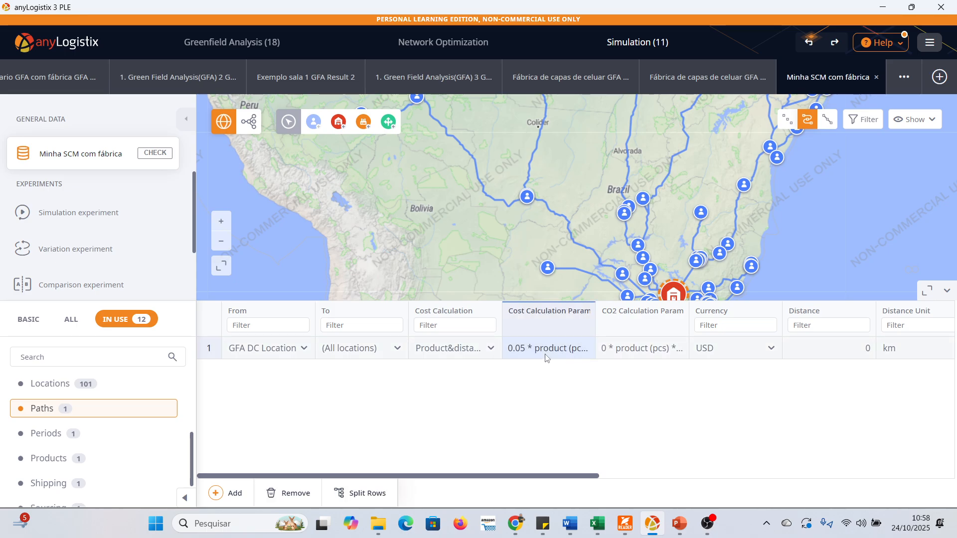
pyautogui.click(545, 348)
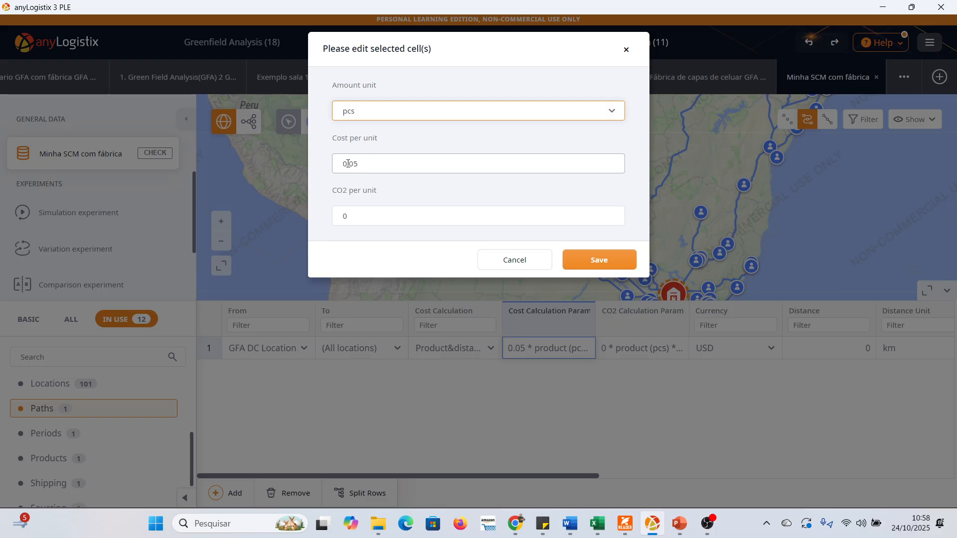
pyautogui.click(609, 261)
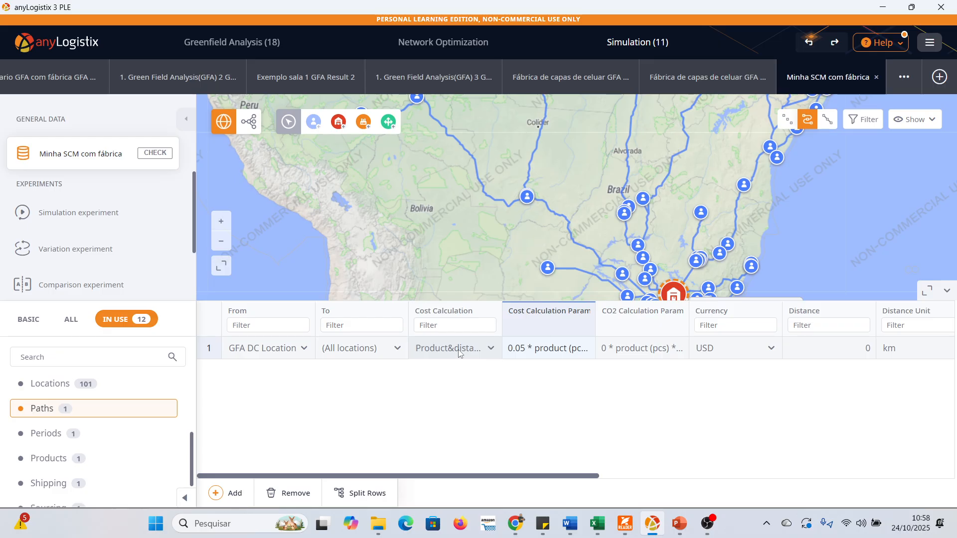
pyautogui.click(485, 349)
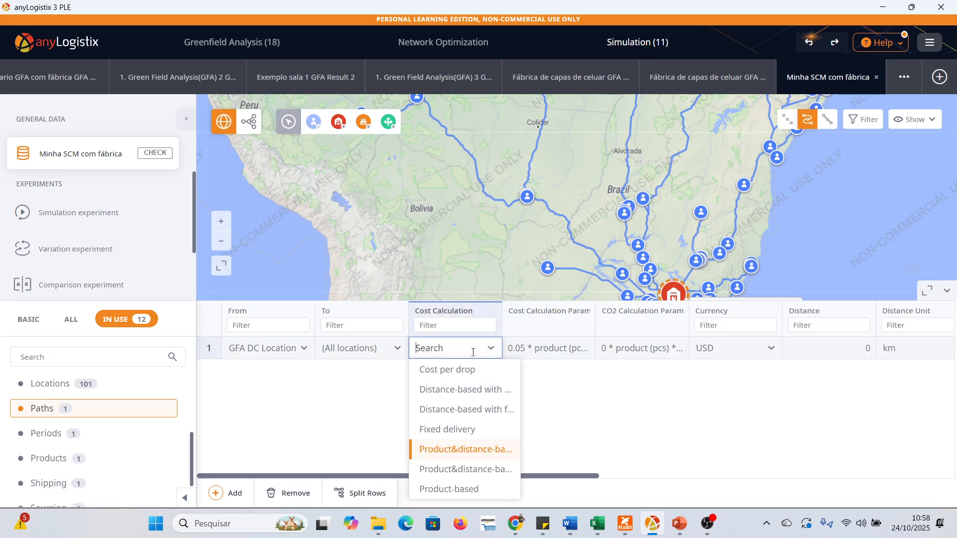
pyautogui.click(353, 388)
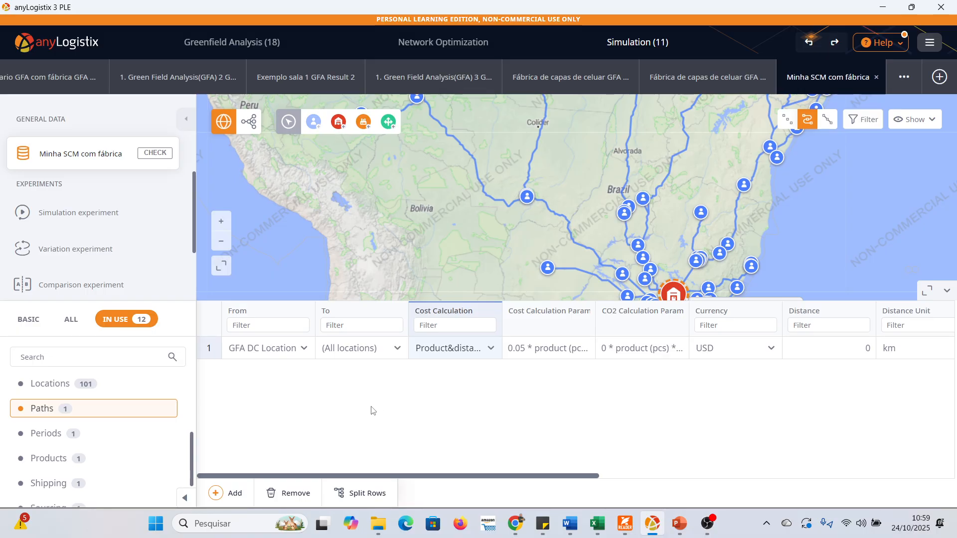
pyautogui.click(95, 434)
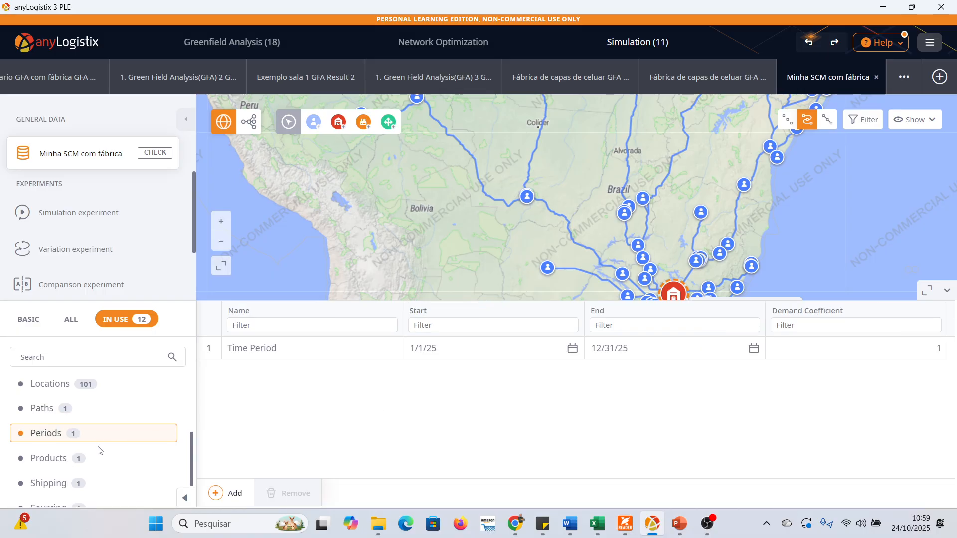
# Set the selling price of the product Caneta to 50
pyautogui.click(45, 458)
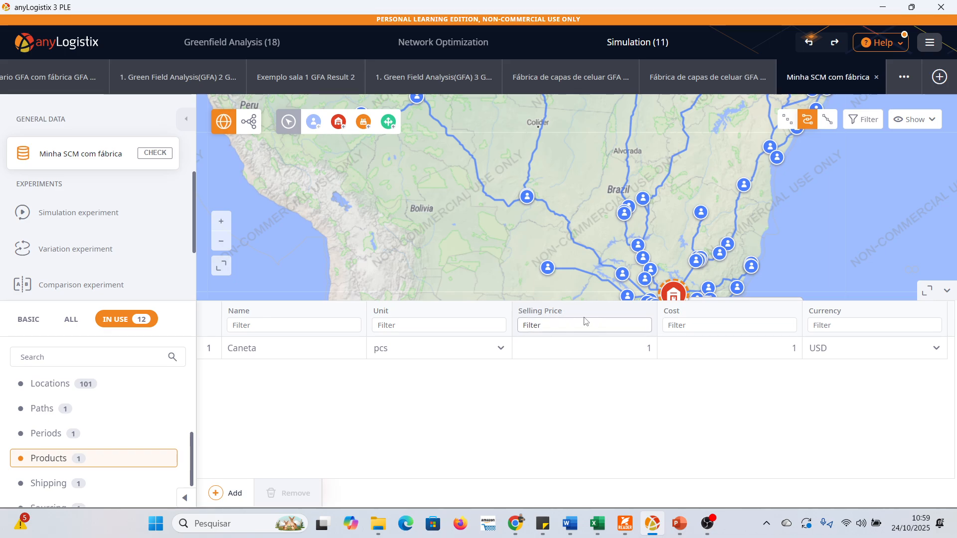
pyautogui.doubleClick(634, 353)
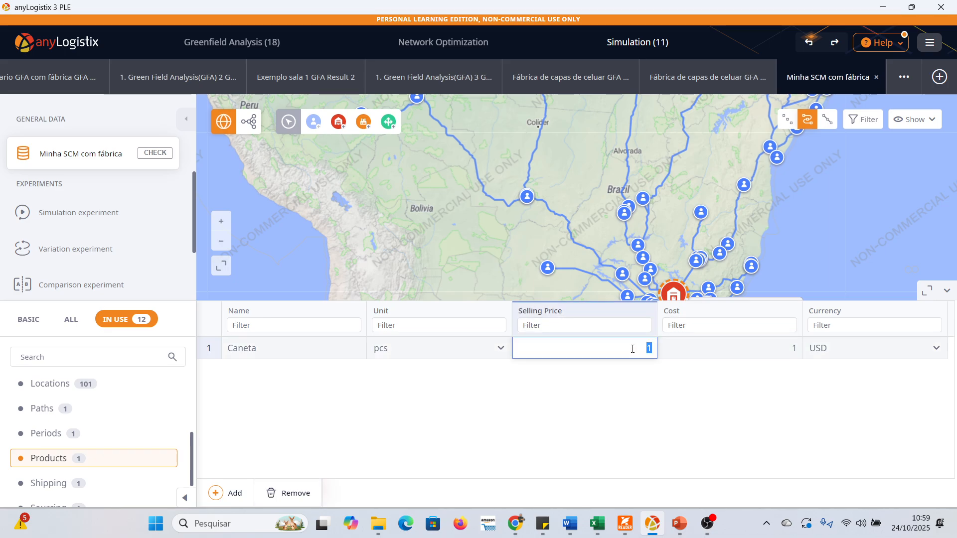
pyautogui.write('50')
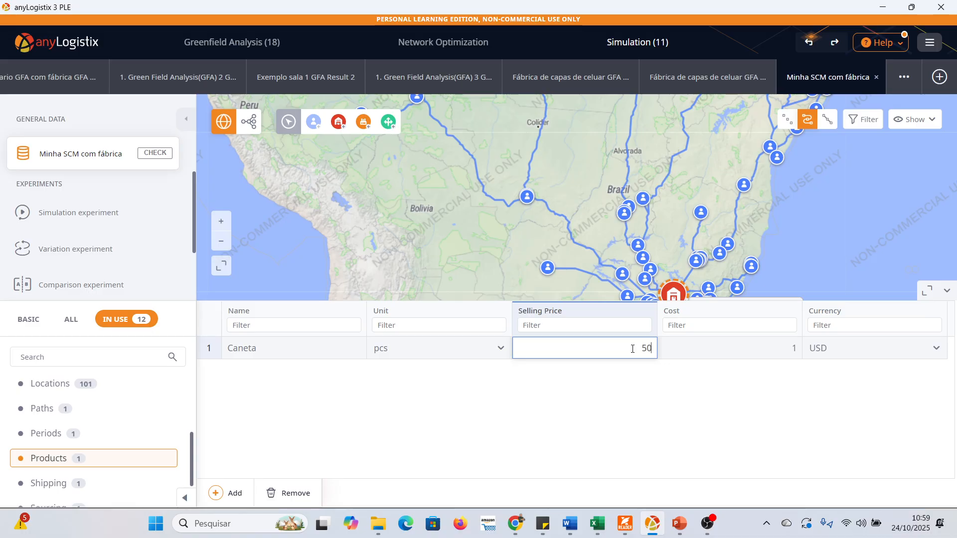
pyautogui.press('Return')
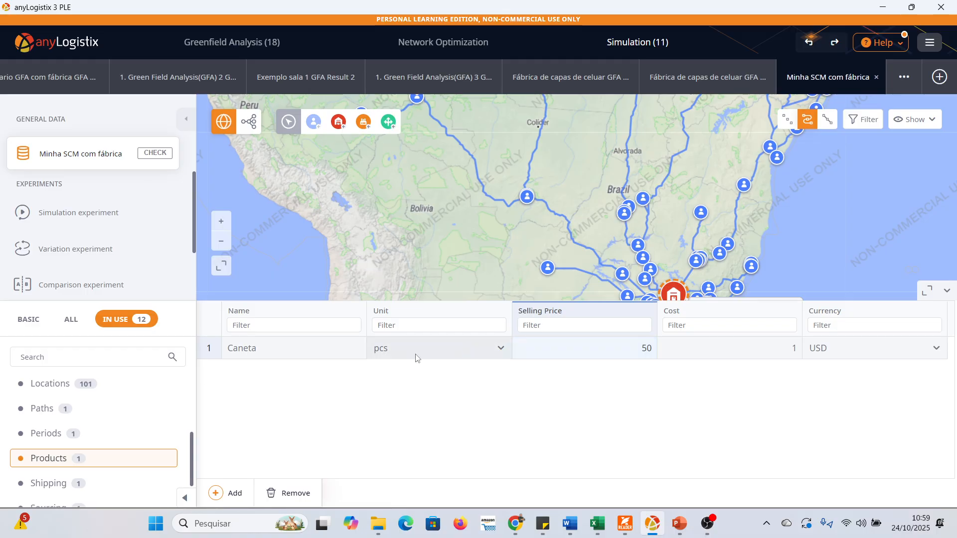
# Examine the Shipping table with its available shipping types, and the Sourcing table
pyautogui.click(42, 492)
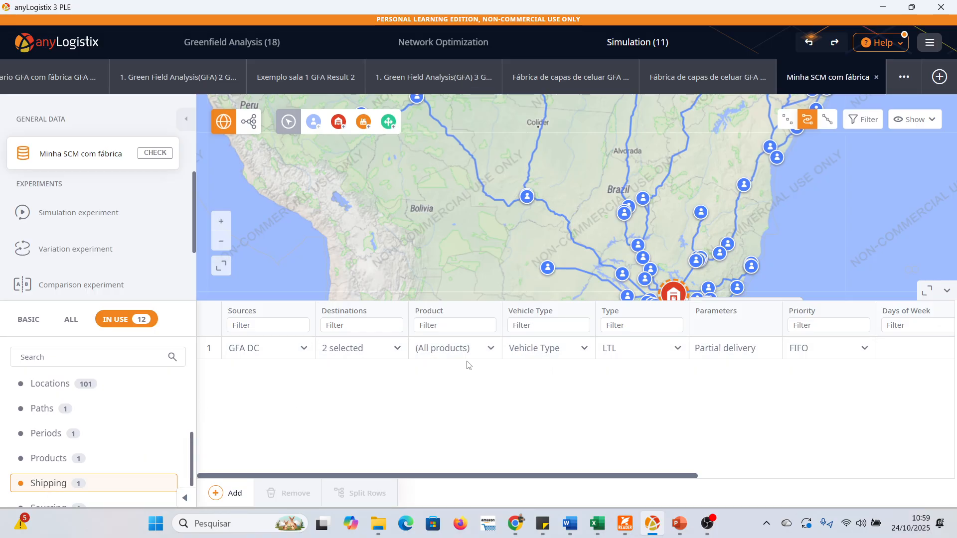
pyautogui.click(636, 353)
pyautogui.click(637, 352)
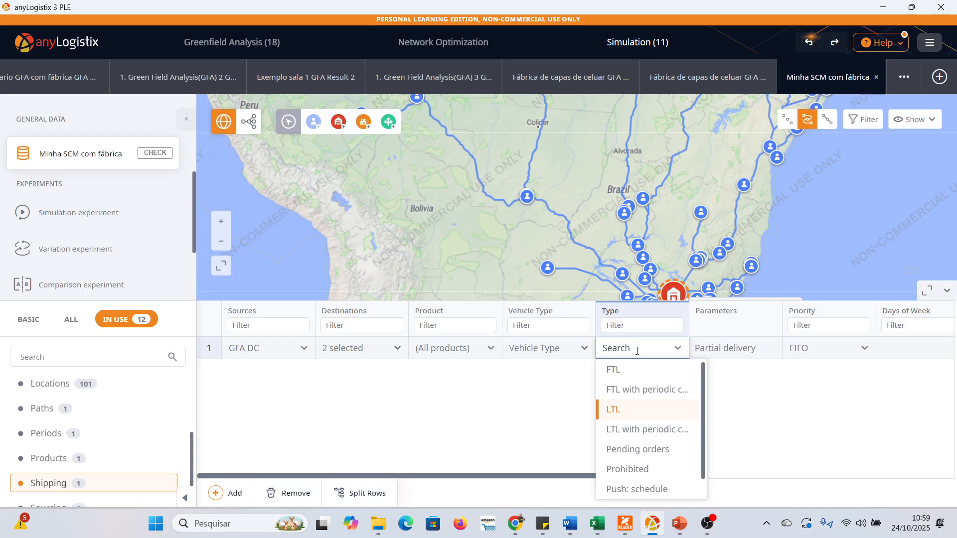
pyautogui.press('Return')
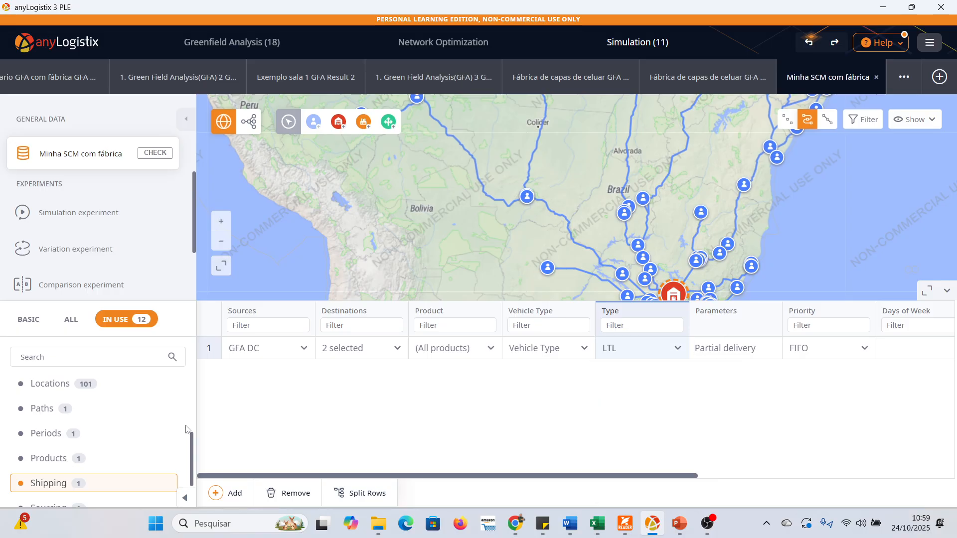
pyautogui.scroll(-1, 42, 464)
pyautogui.click(47, 471)
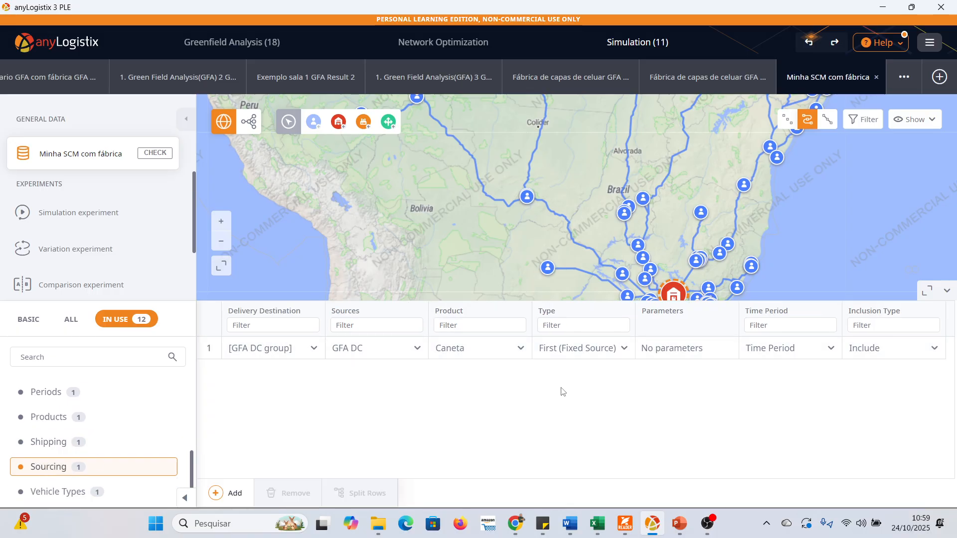
# Rename the vehicle type as "Caminhão" and set its speed to 40 km/h
pyautogui.click(62, 491)
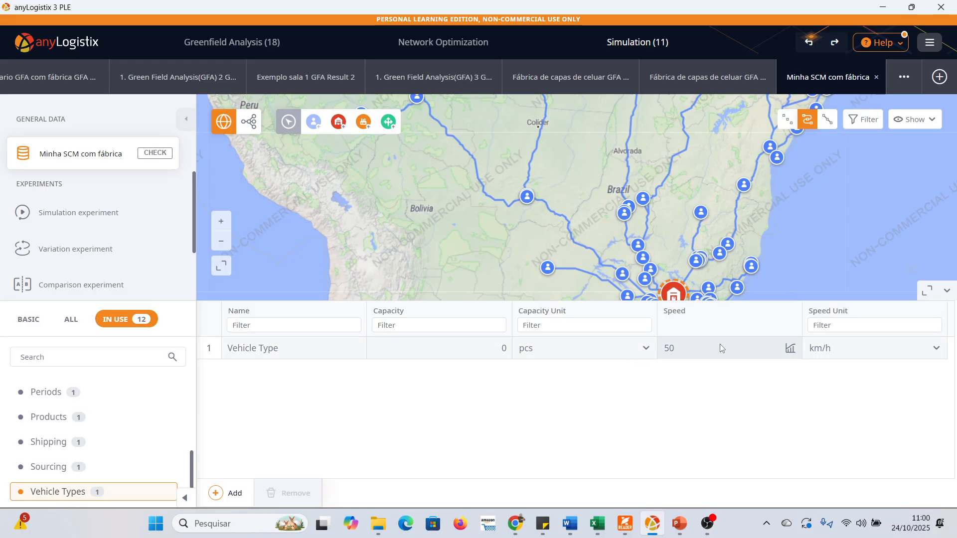
pyautogui.doubleClick(283, 352)
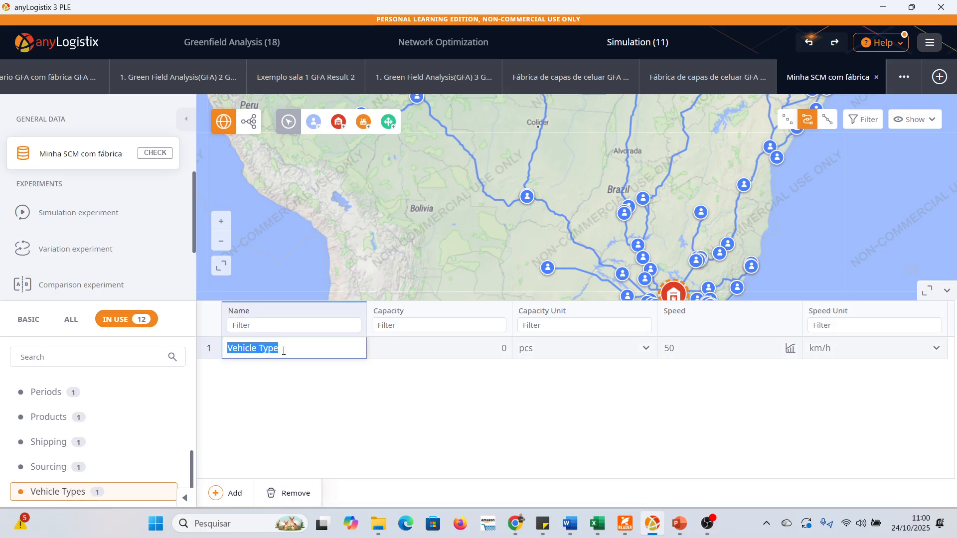
pyautogui.write('C')
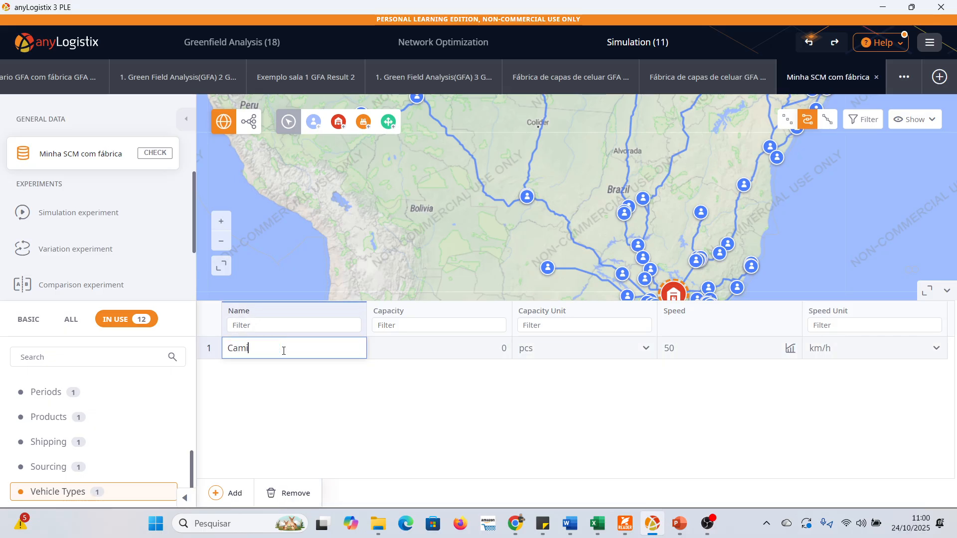
pyautogui.write('aminhão')
pyautogui.press('Return')
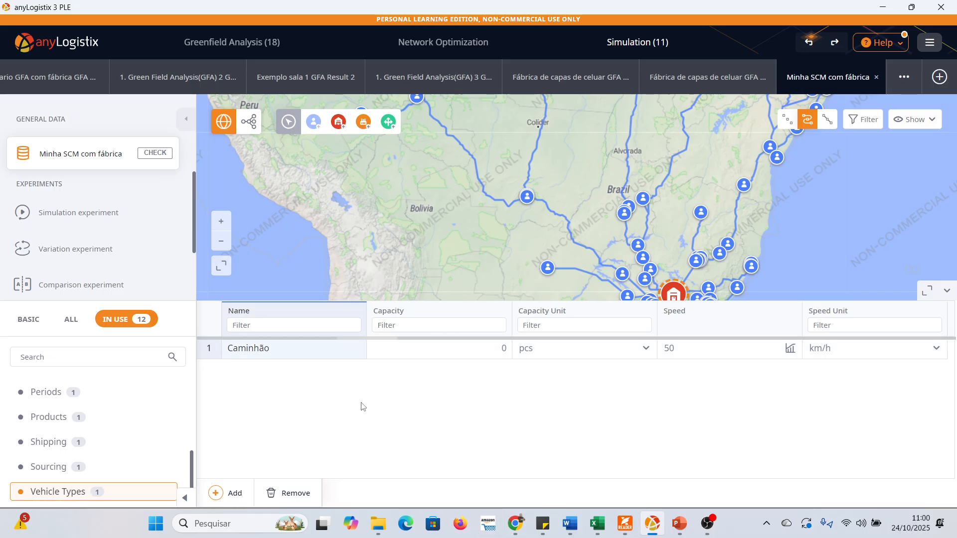
pyautogui.click(744, 345)
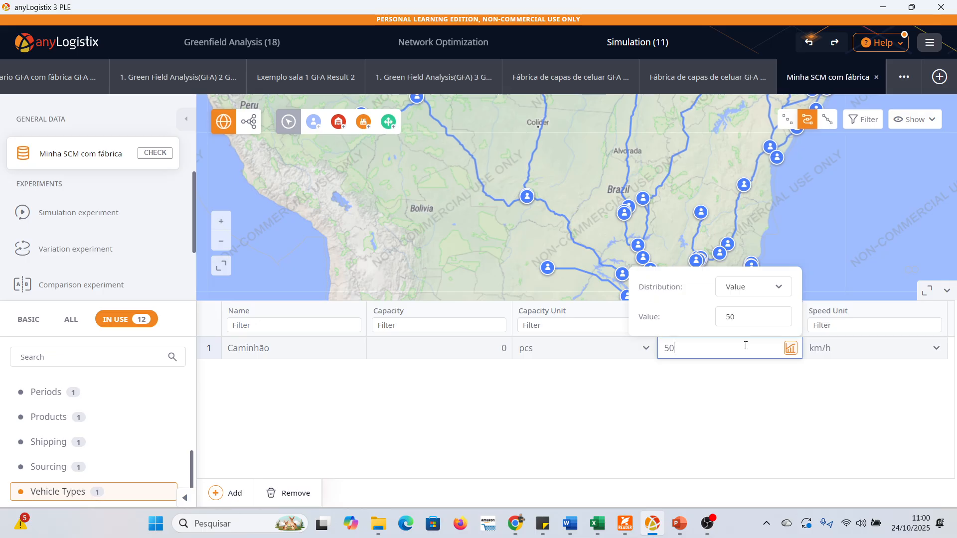
pyautogui.write('40')
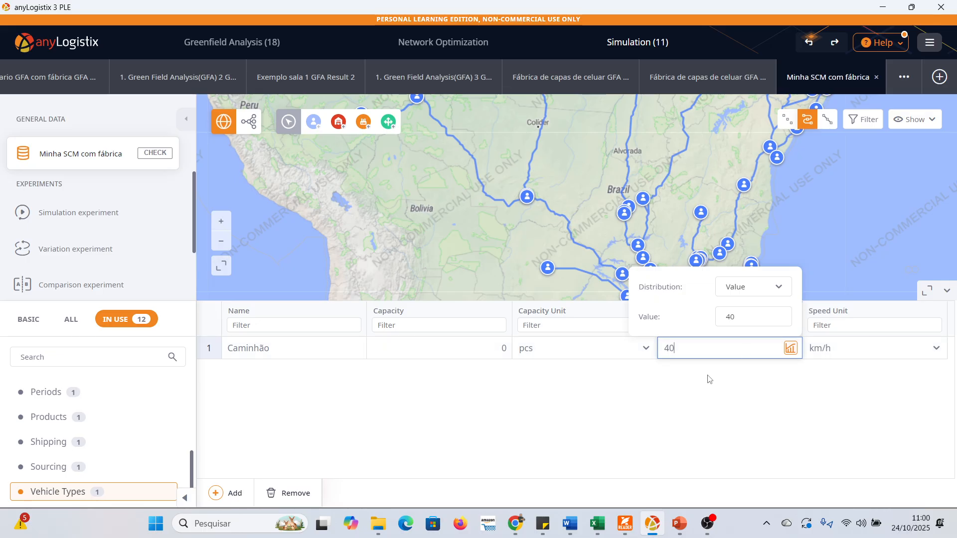
pyautogui.click(695, 389)
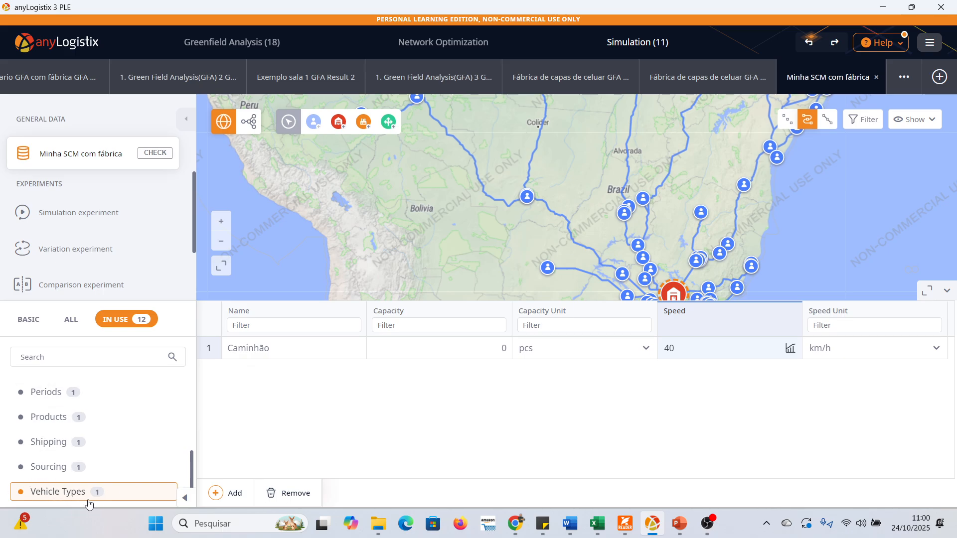
# Check the Sourcing table and the vehicle type assigned in the Shipping table
pyautogui.click(50, 465)
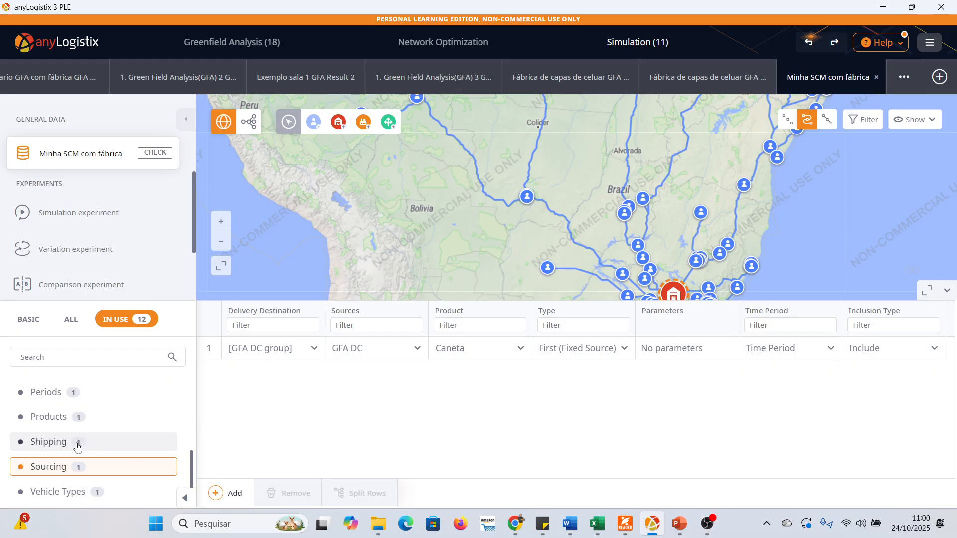
pyautogui.click(54, 443)
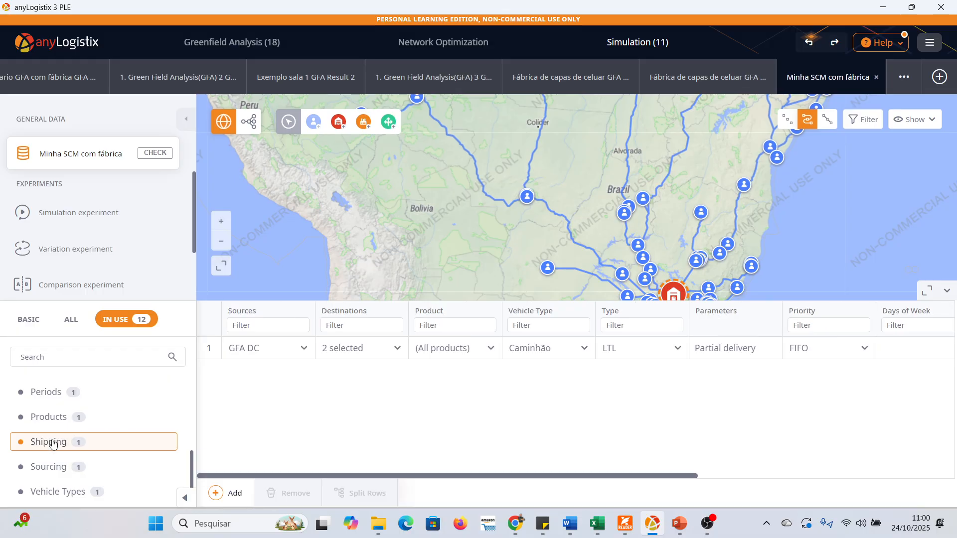
# Select Caminhão as the vehicle type in the Shipping row and check the data of the scenario "Minha SCM com fábrica"
pyautogui.click(588, 356)
pyautogui.click(589, 370)
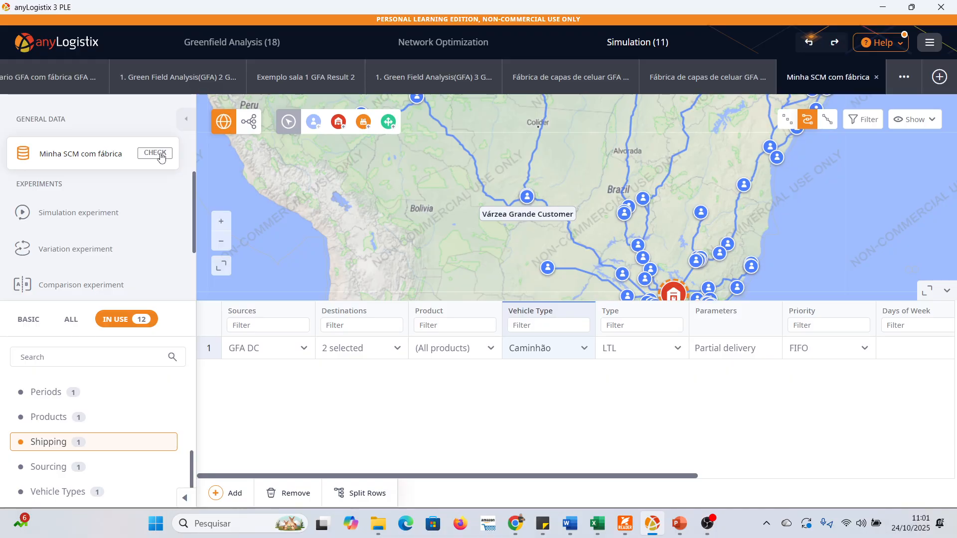
pyautogui.click(947, 293)
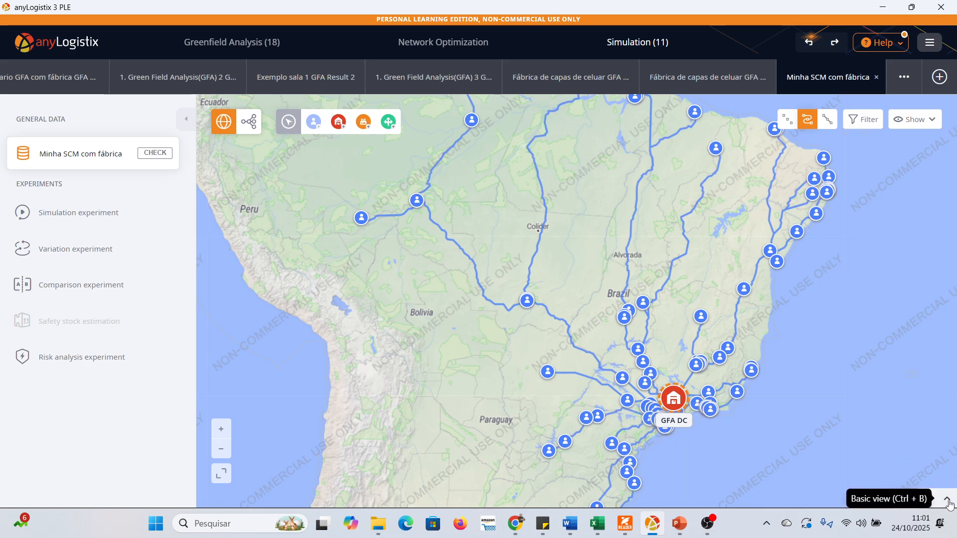
pyautogui.click(948, 502)
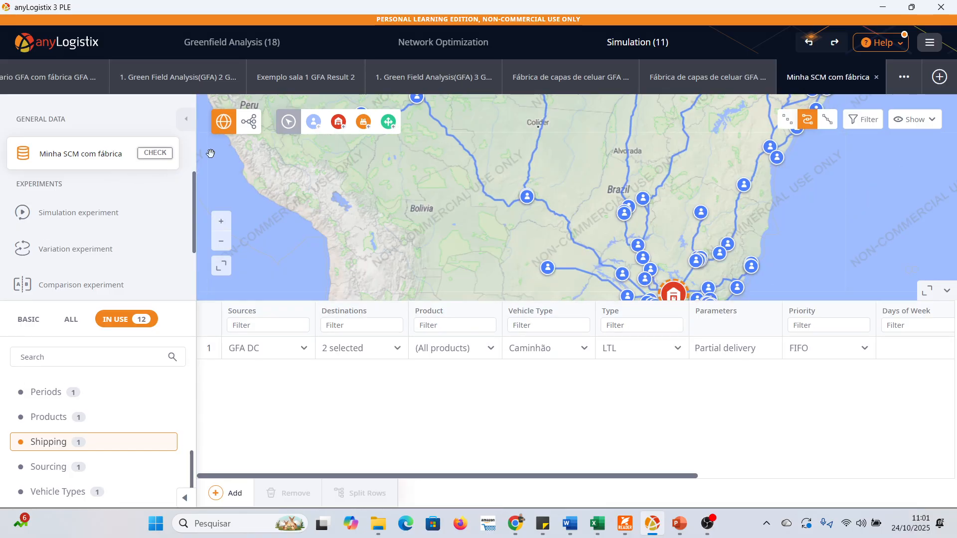
pyautogui.click(153, 153)
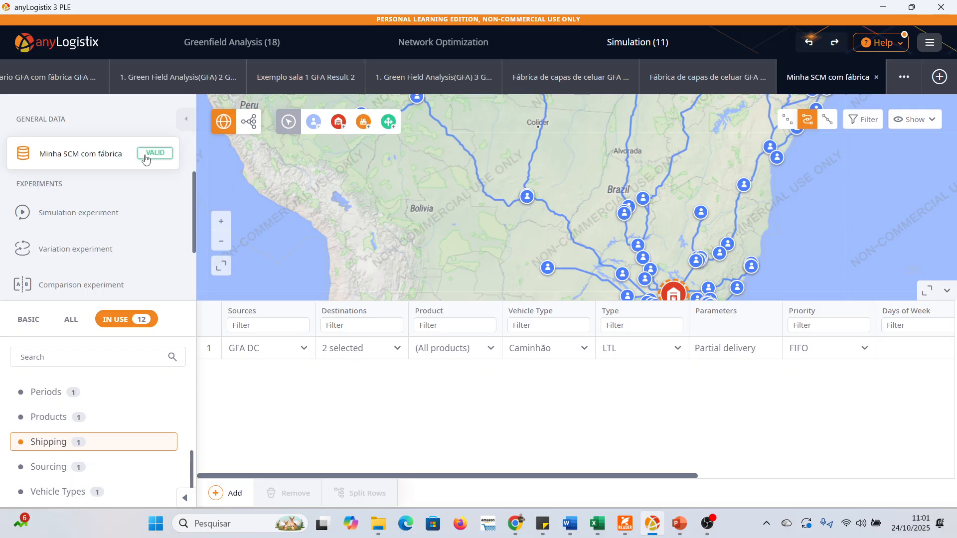
# Add a chart to the Simulation experiment dashboard with the Transportation Cost statistic from the Finances category
pyautogui.click(50, 216)
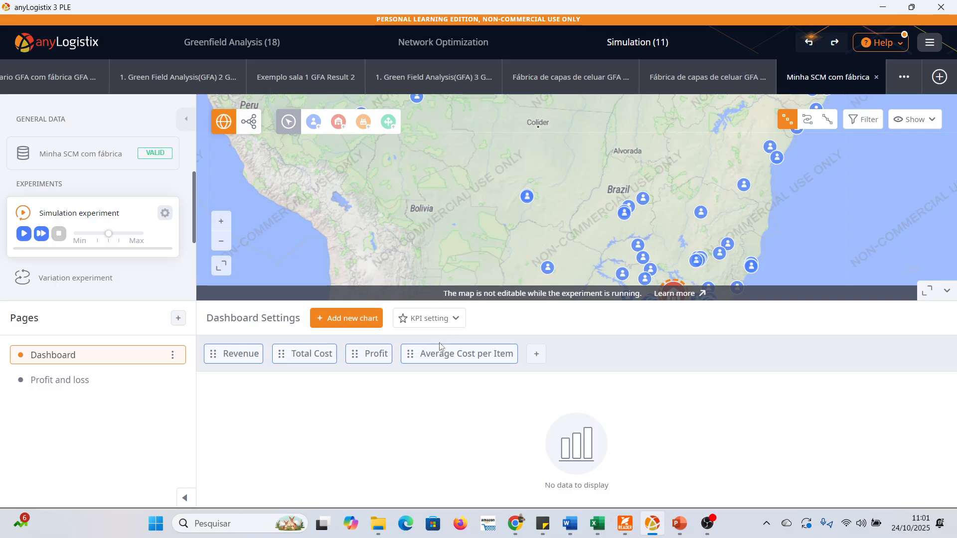
pyautogui.click(353, 322)
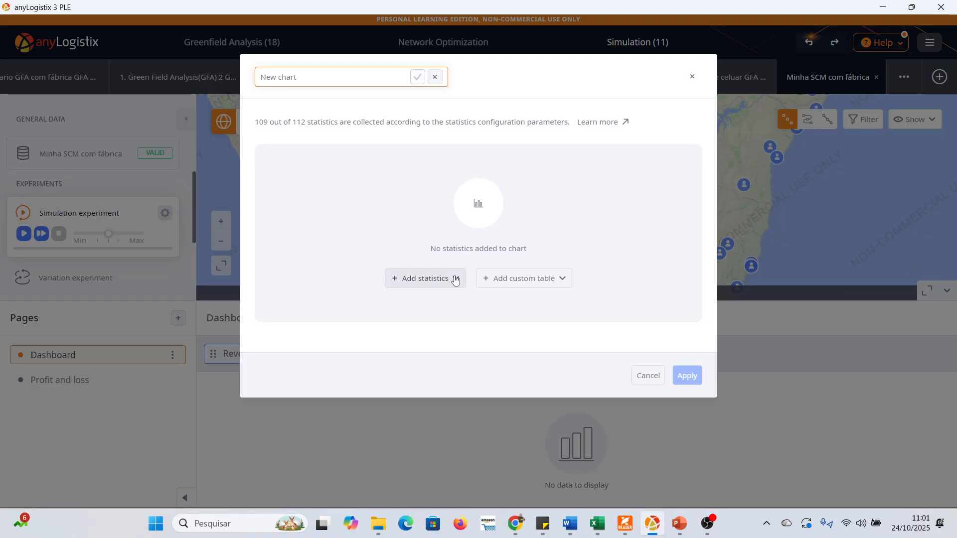
pyautogui.click(455, 280)
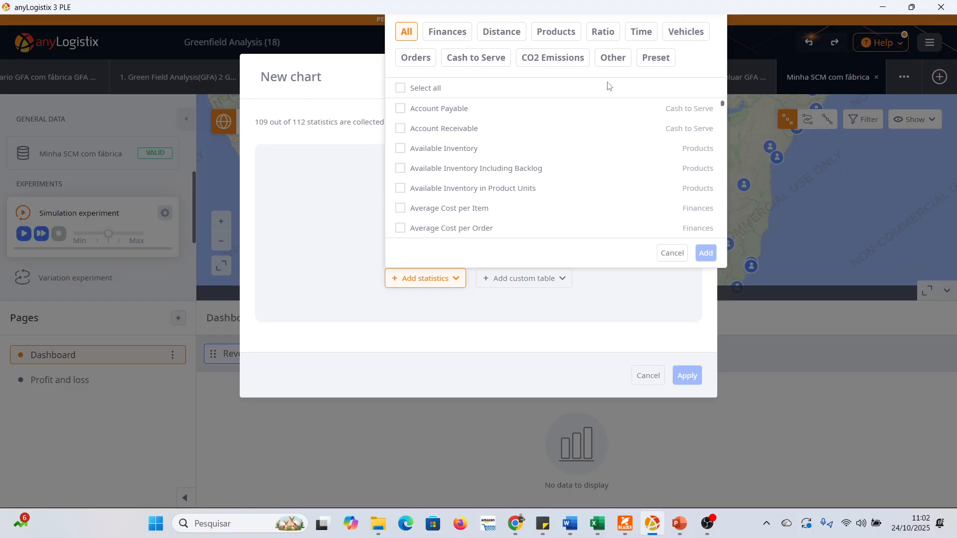
pyautogui.click(436, 34)
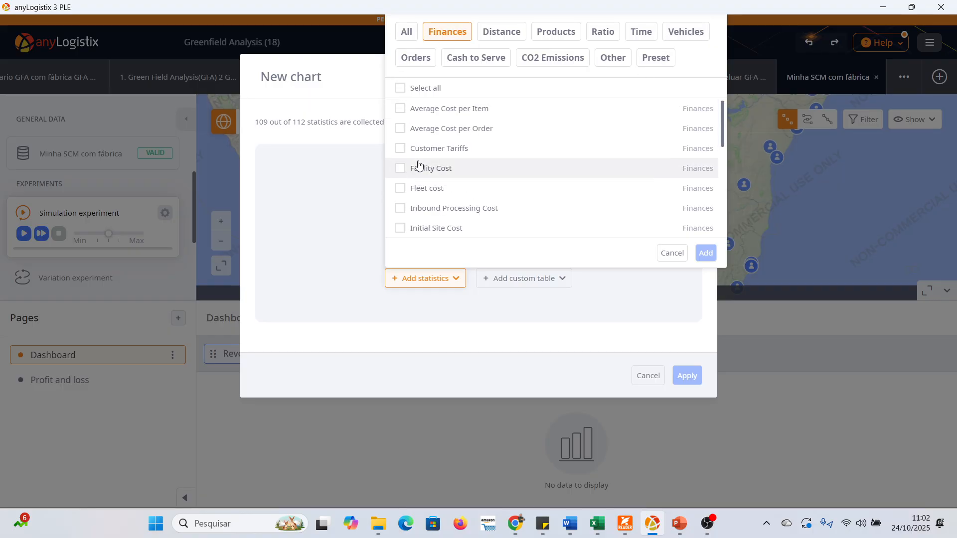
pyautogui.scroll(-2, 418, 164)
pyautogui.scroll(-3, 418, 165)
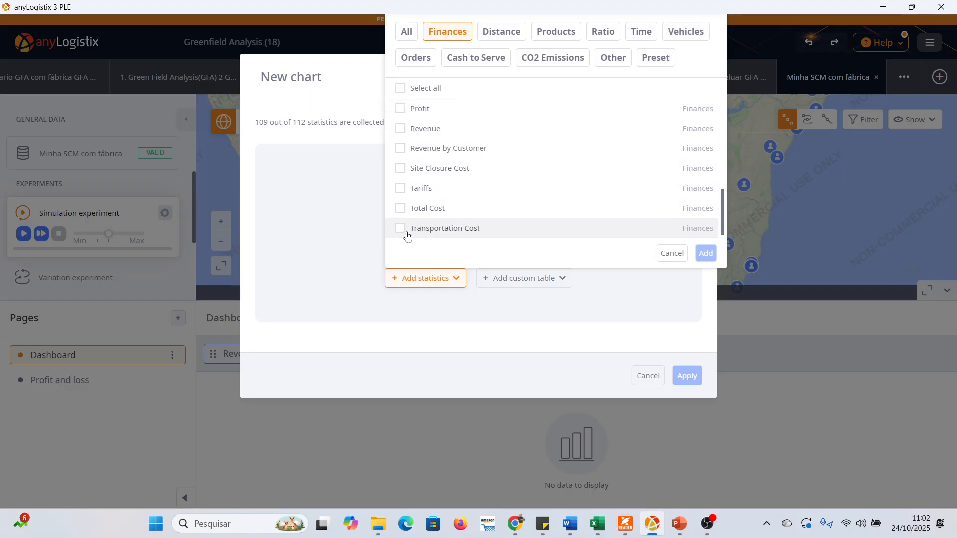
pyautogui.click(404, 232)
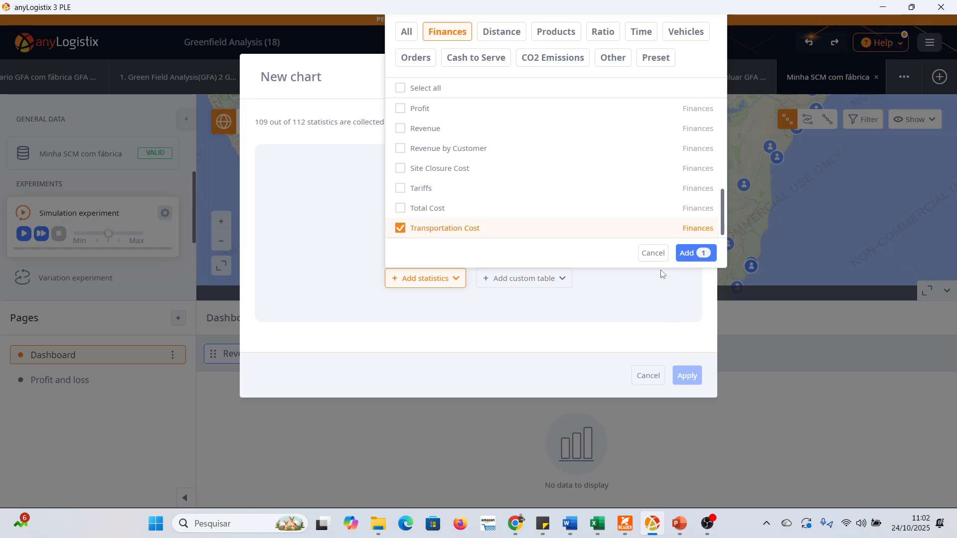
pyautogui.click(686, 254)
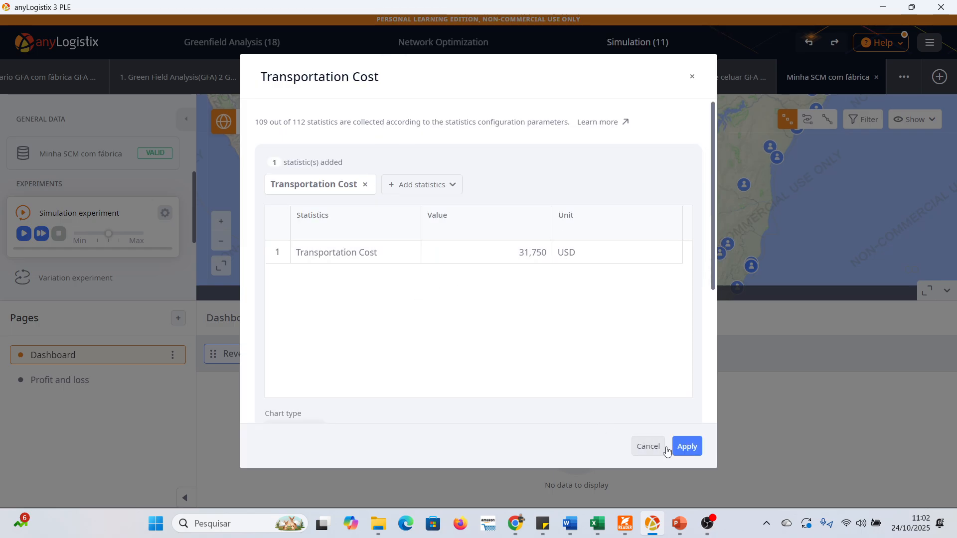
pyautogui.click(690, 448)
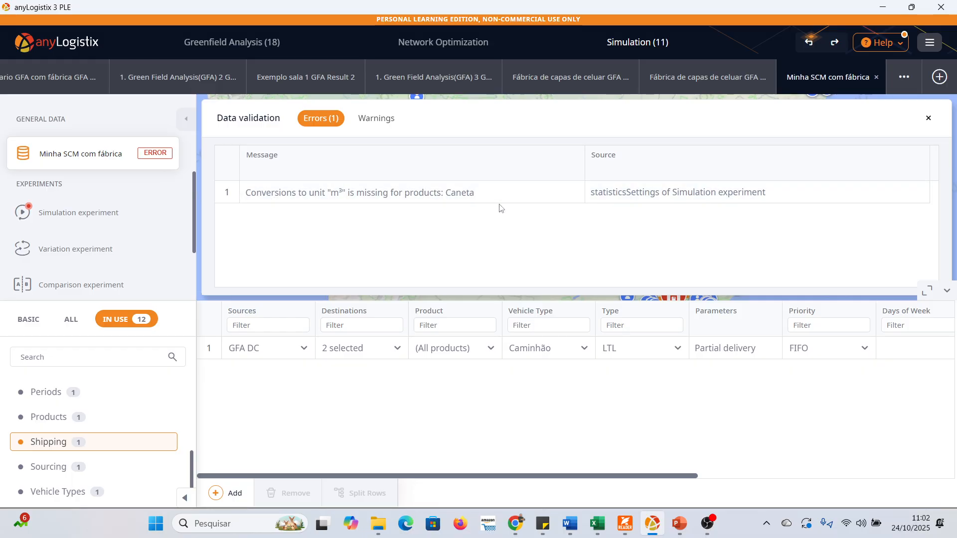
# Dismiss the data validation report and set the simulation experiment's product stats unit to pcs
pyautogui.click(929, 120)
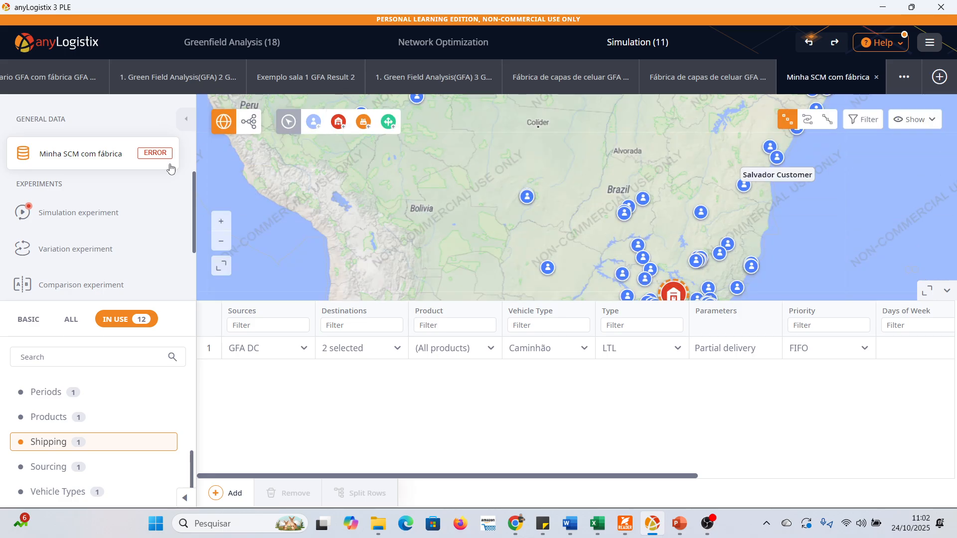
pyautogui.click(78, 213)
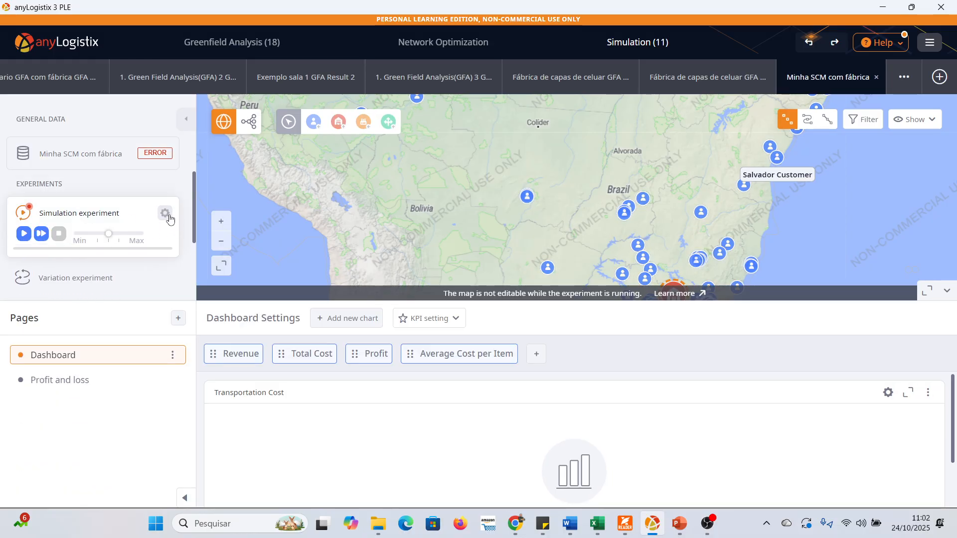
pyautogui.click(165, 213)
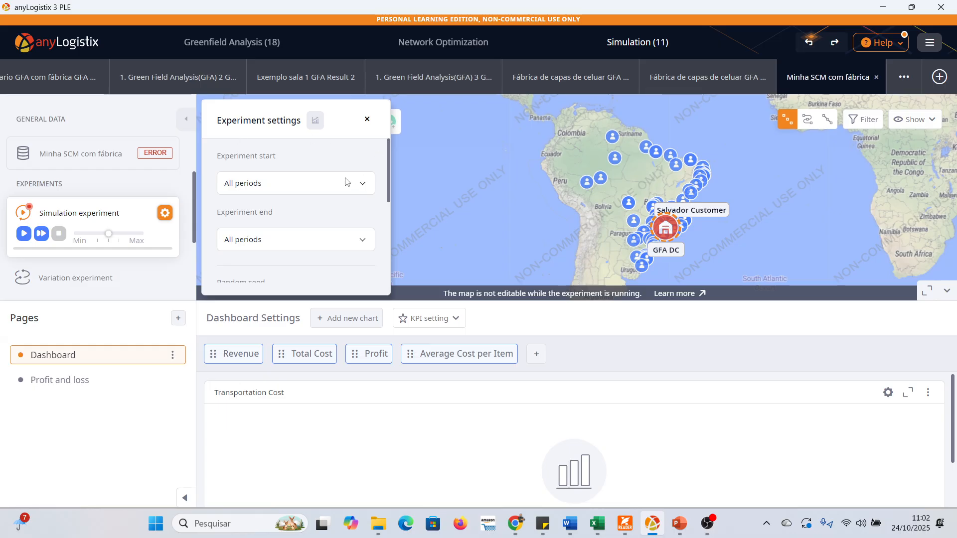
pyautogui.scroll(-3, 305, 209)
pyautogui.scroll(-2, 305, 209)
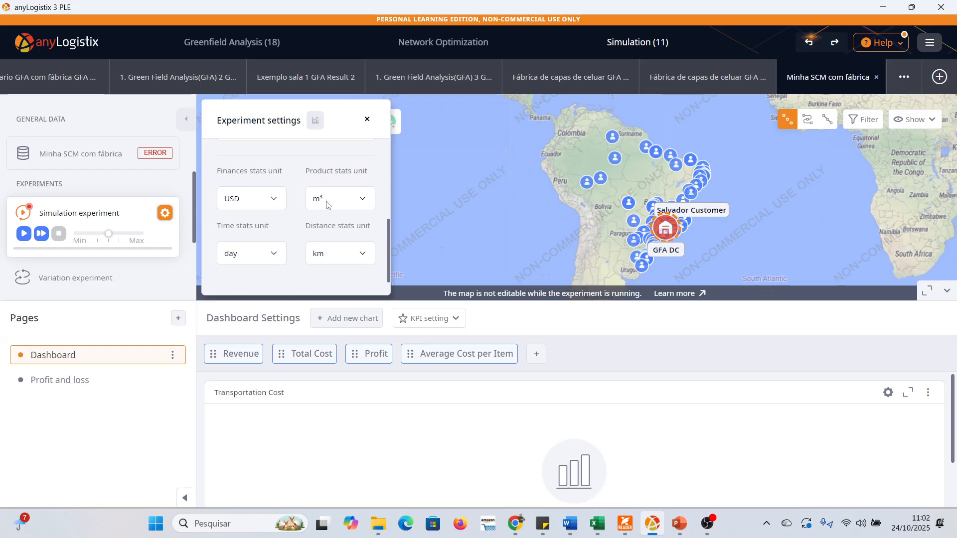
pyautogui.click(342, 203)
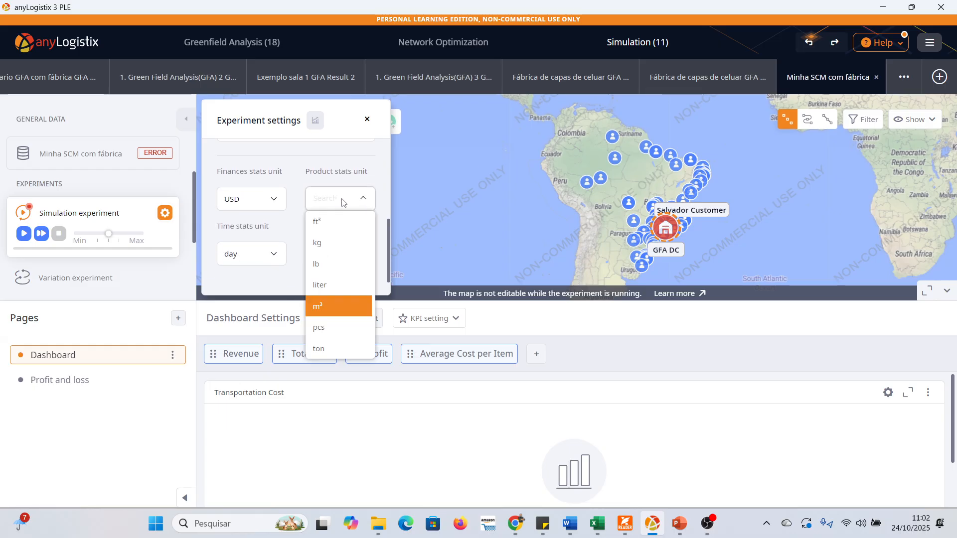
pyautogui.click(331, 329)
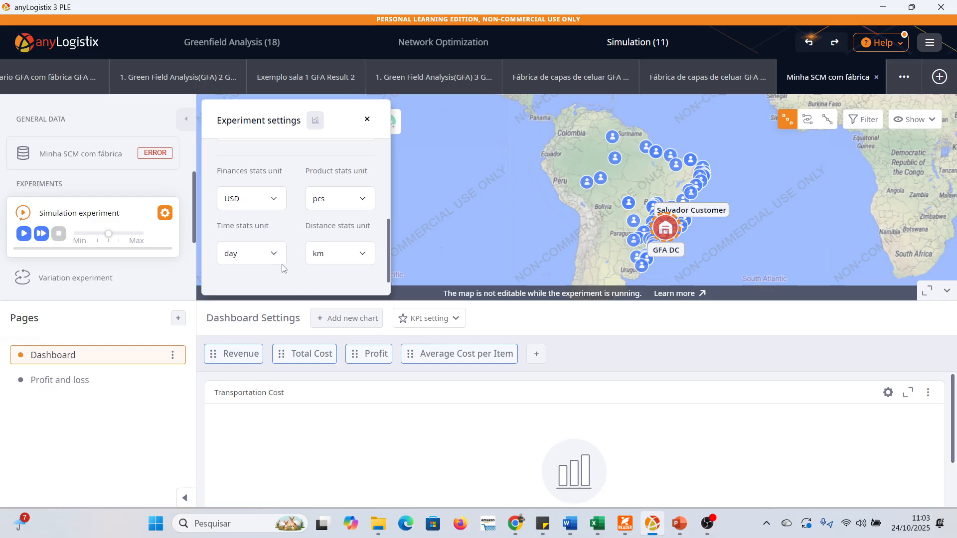
pyautogui.click(368, 119)
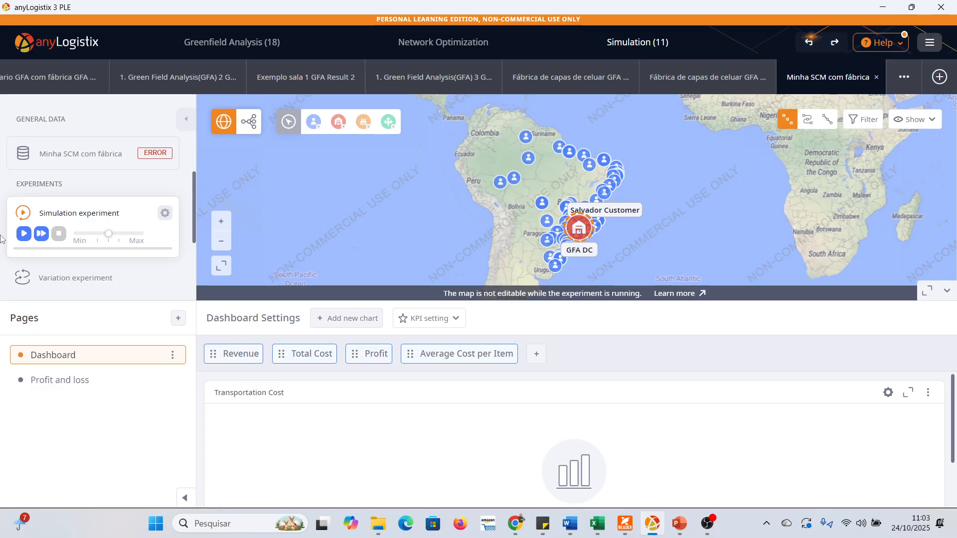
# Run the simulation experiment with actual routes shown and watch the vehicles move on the enlarged map
pyautogui.click(23, 234)
pyautogui.click(808, 119)
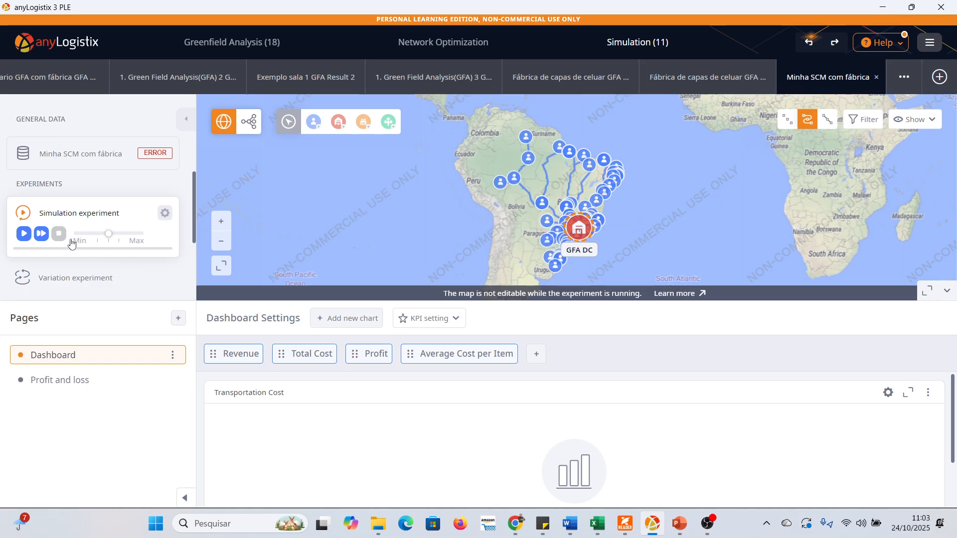
pyautogui.click(25, 235)
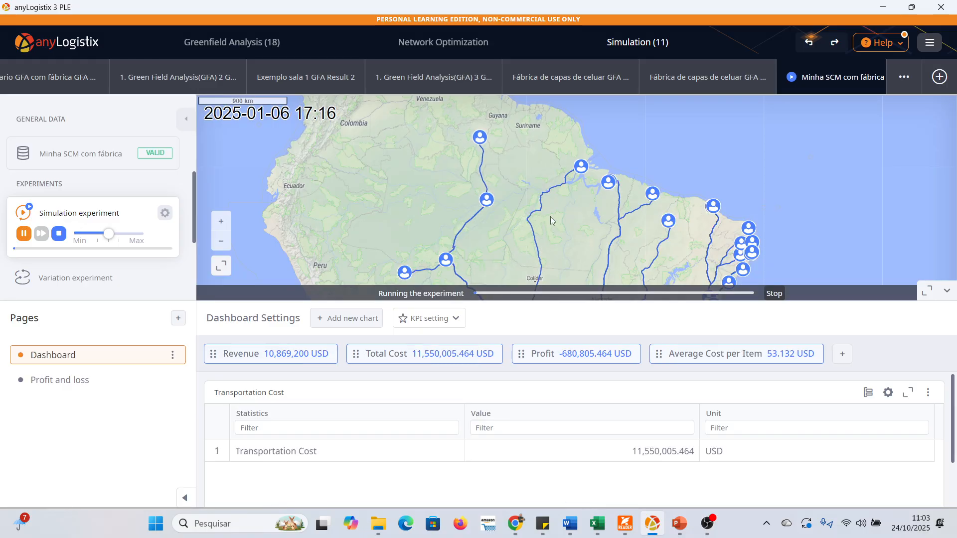
pyautogui.scroll(-1, 537, 169)
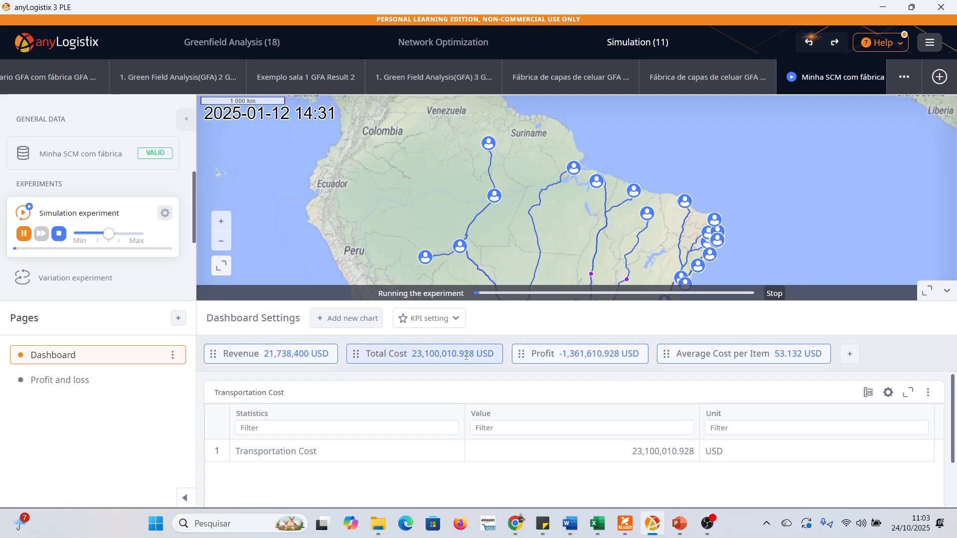
pyautogui.click(947, 291)
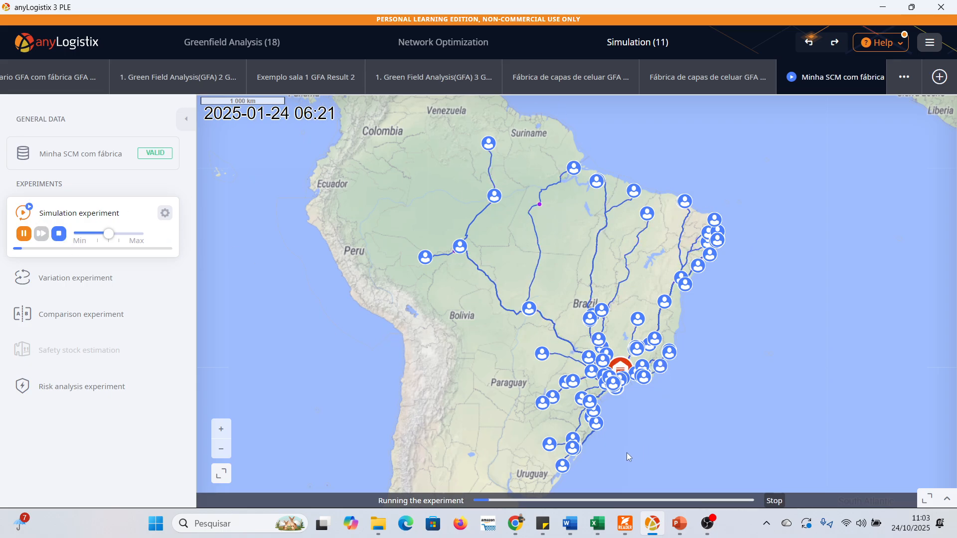
pyautogui.click(947, 501)
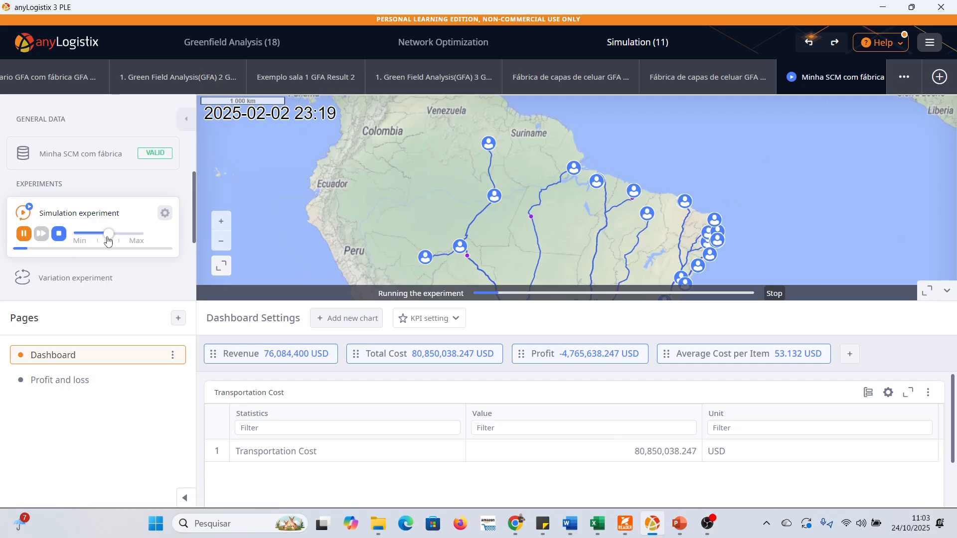
# Raise the simulation speed to the maximum to complete the run, and display the actual routes on the map again
pyautogui.moveTo(109, 240); pyautogui.dragTo(140, 240)
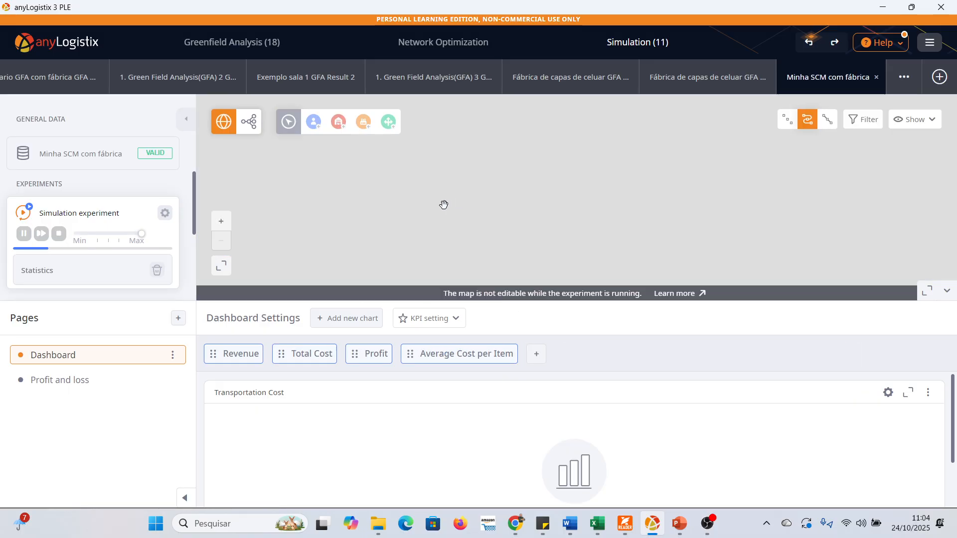
pyautogui.scroll(1, 371, 278)
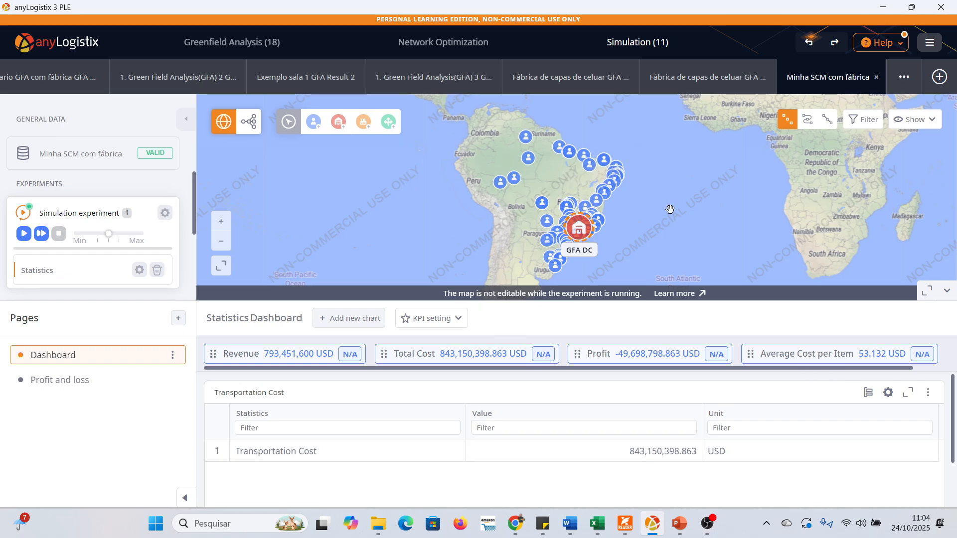
pyautogui.click(808, 121)
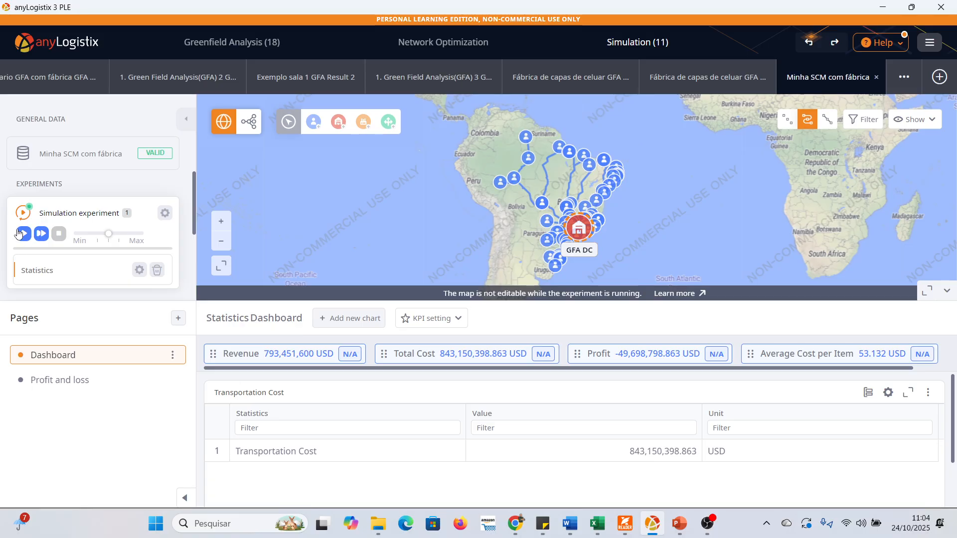
pyautogui.click(711, 525)
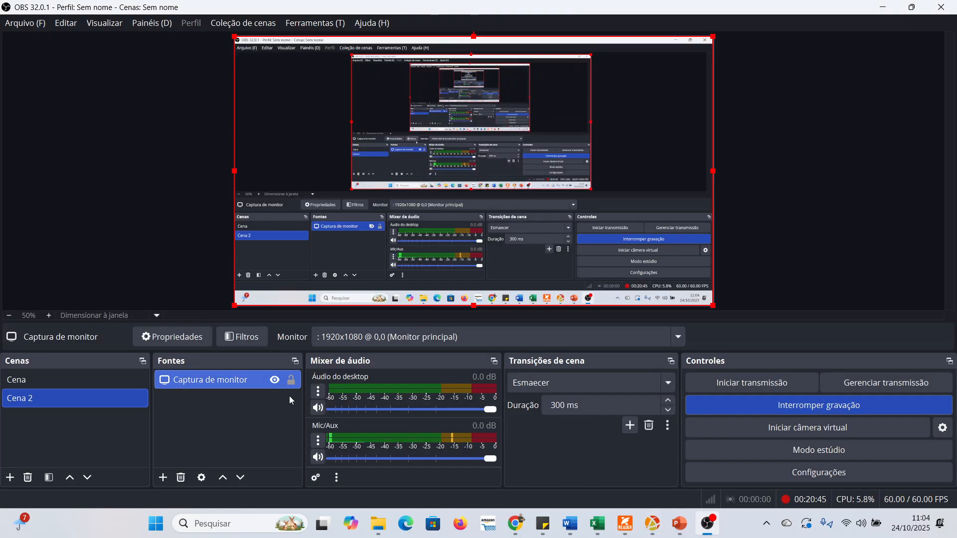